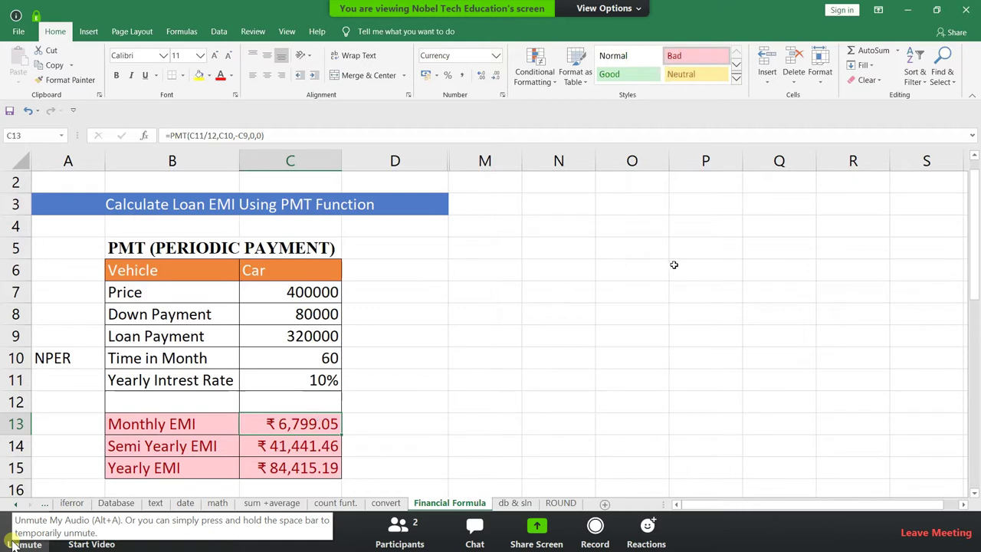
- Scroll up so row 1 with the FINANCIAL FUNCTION title is visible above the EMI table
drag(975, 239, 977, 217)
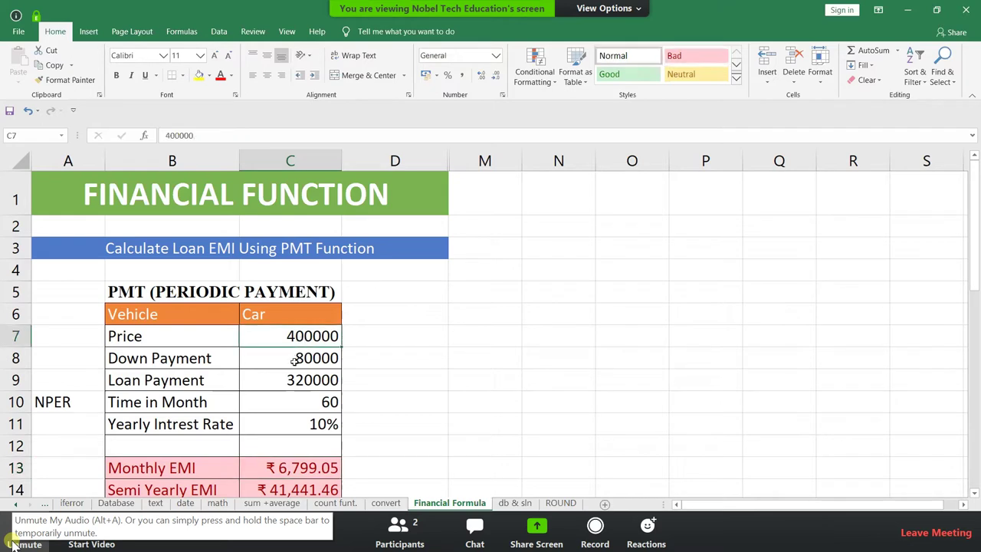
click(295, 360)
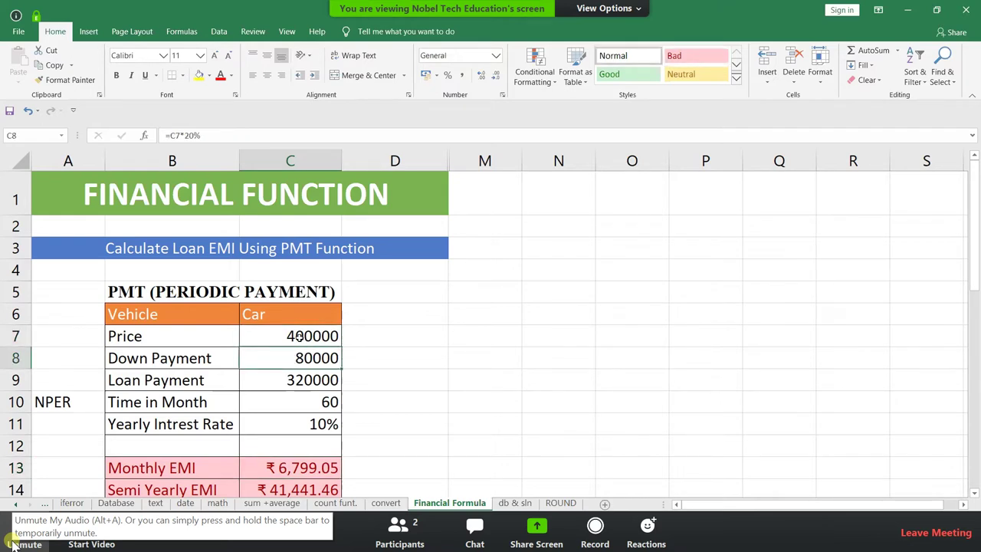
click(299, 336)
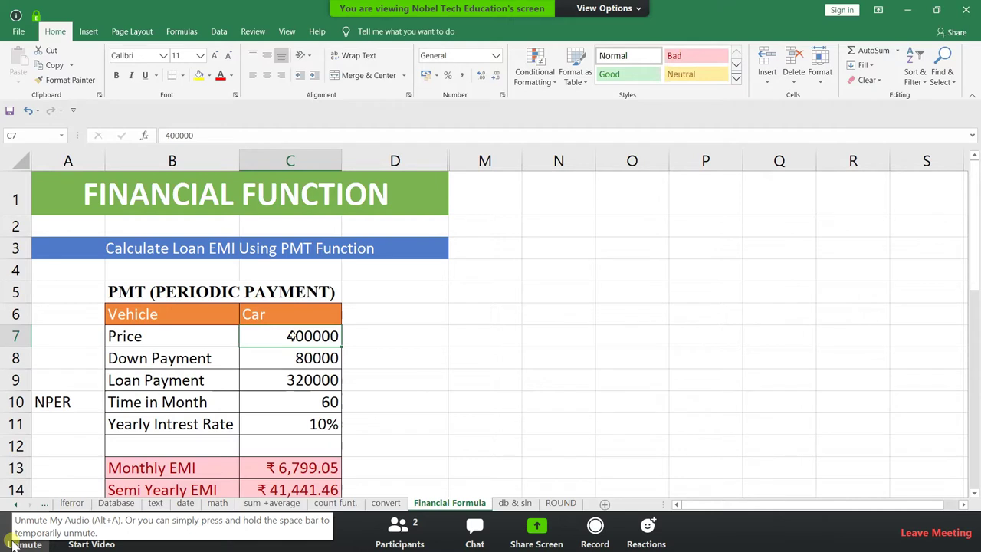
double_click(293, 336)
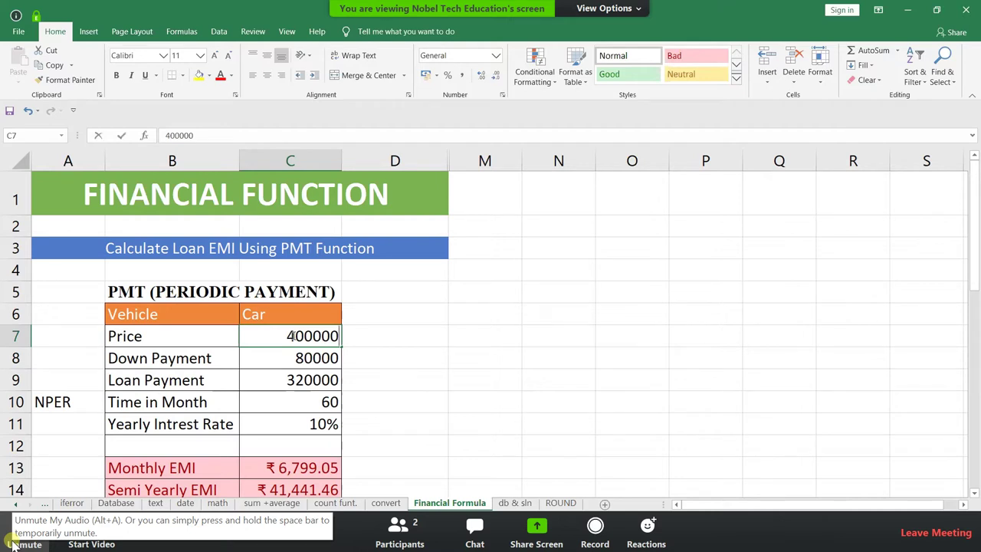
click(123, 297)
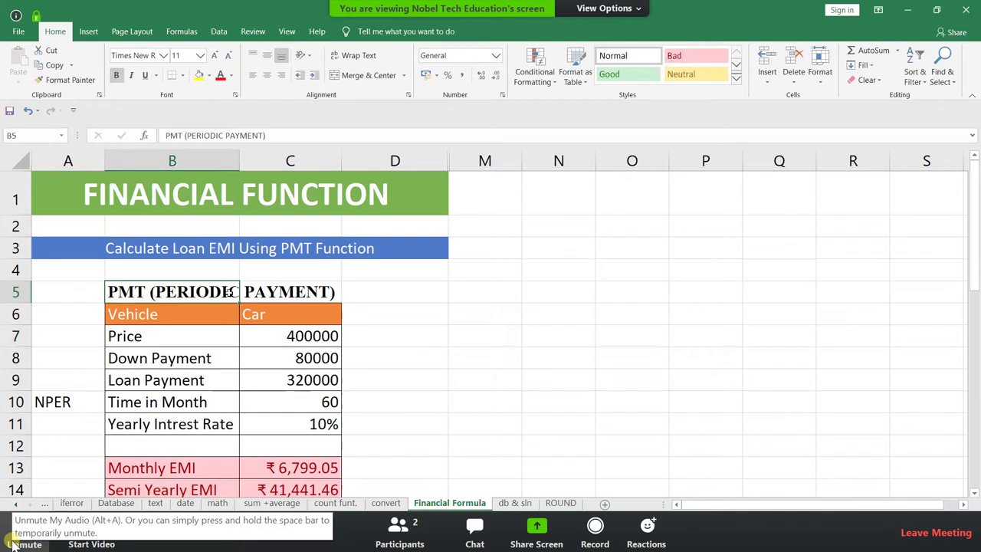
click(393, 312)
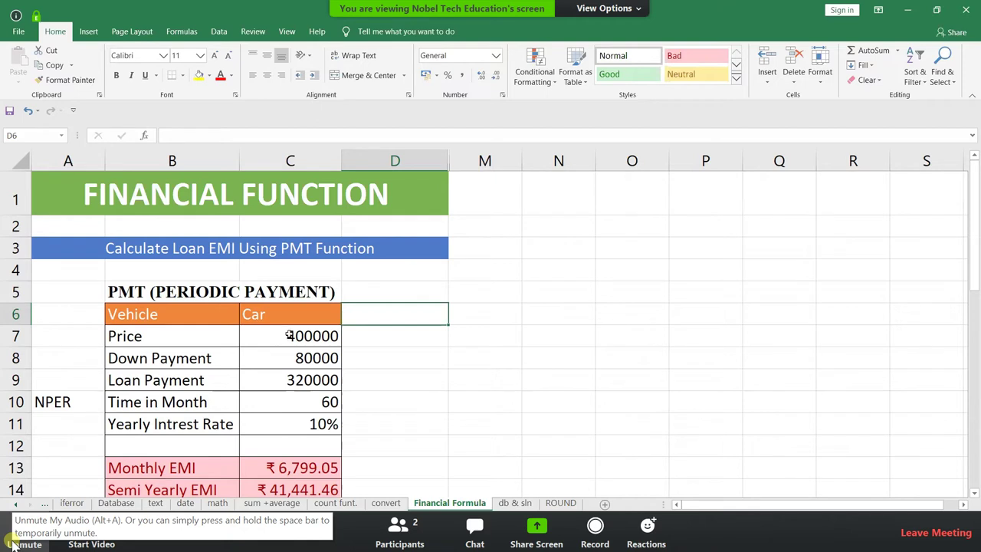
click(288, 335)
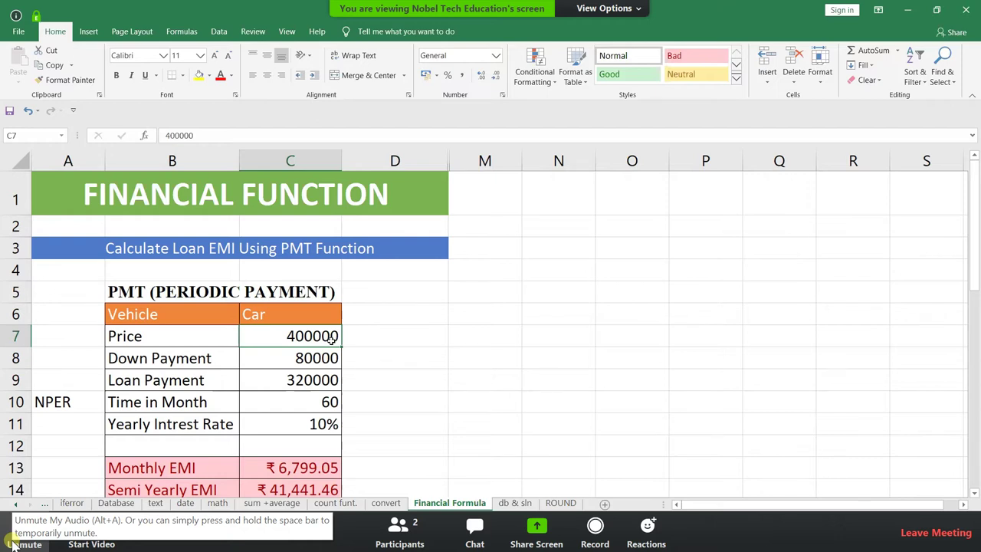
click(304, 360)
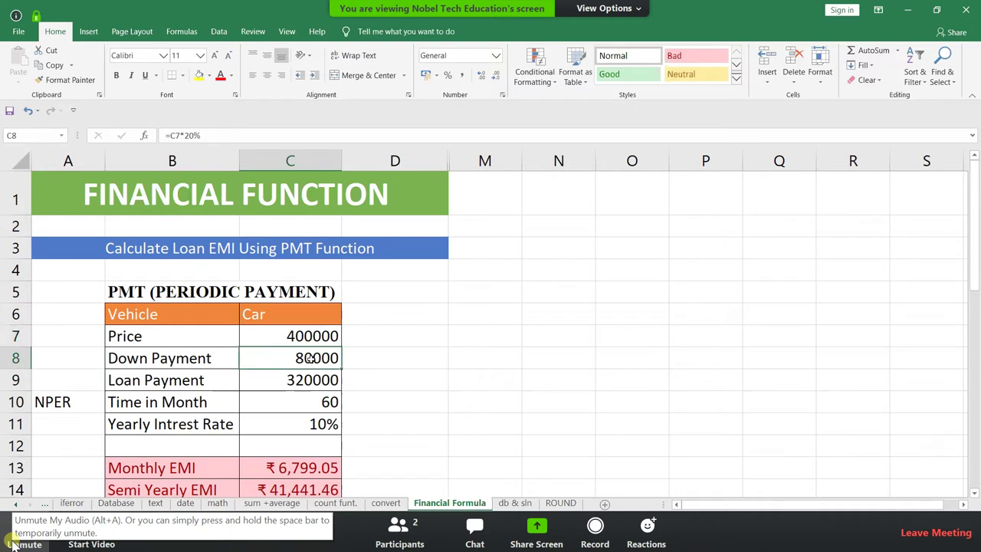
click(295, 383)
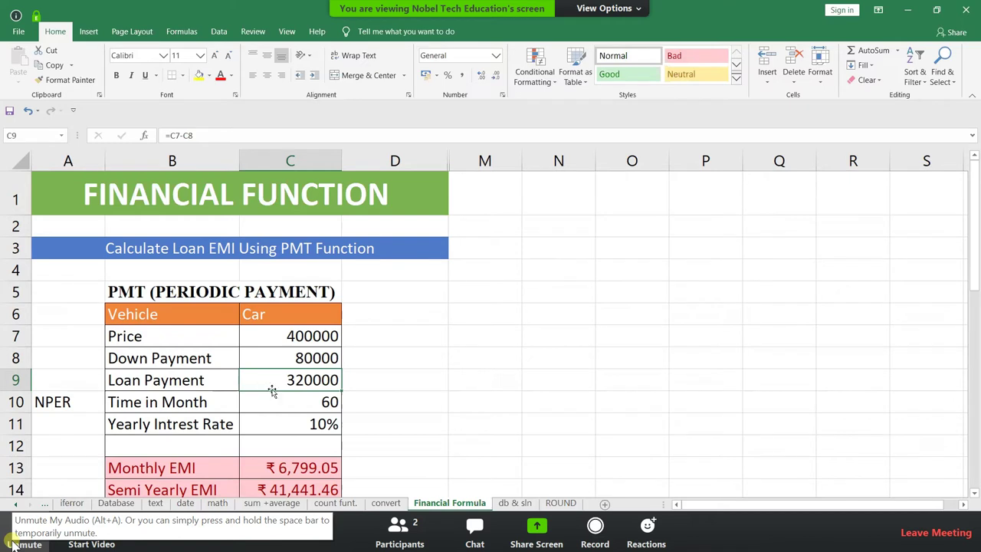
click(294, 403)
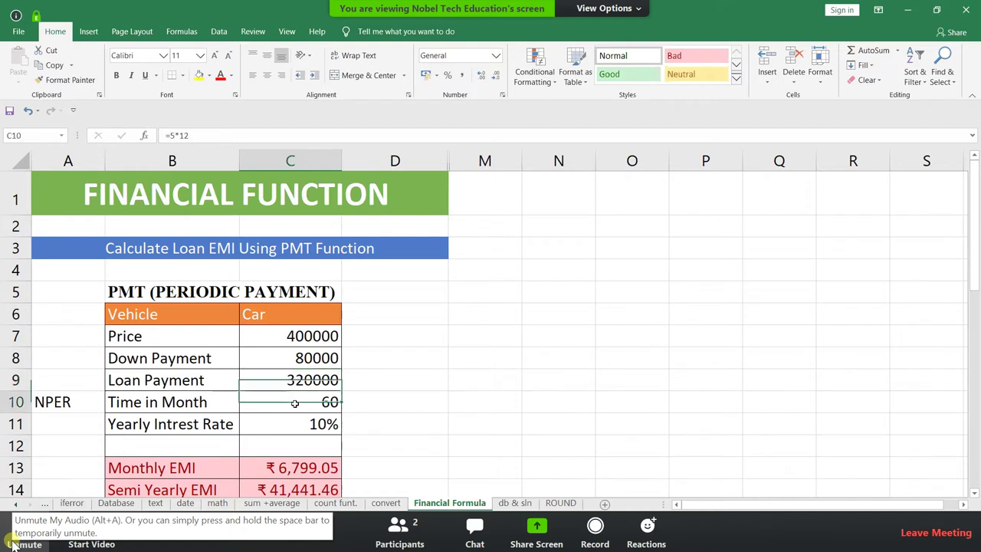
click(304, 379)
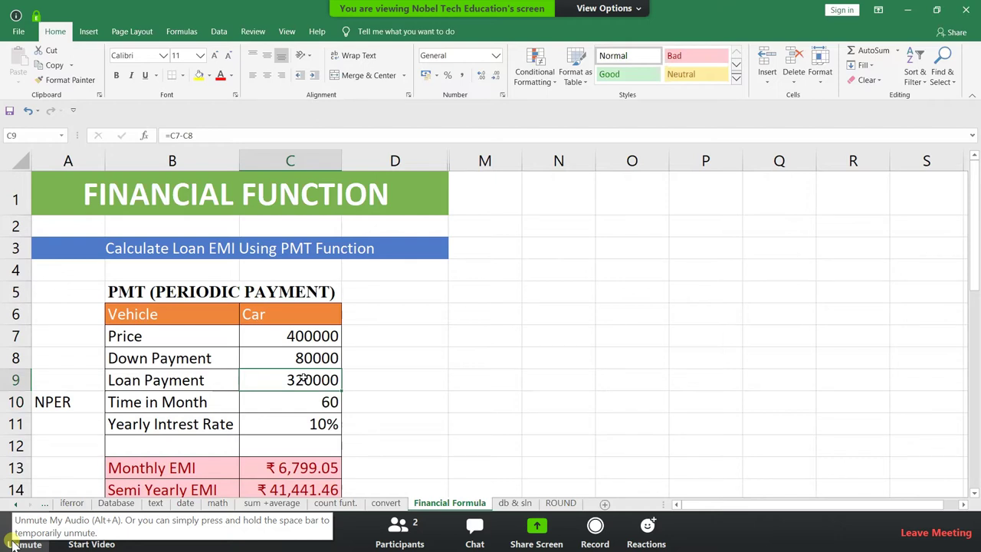
click(314, 461)
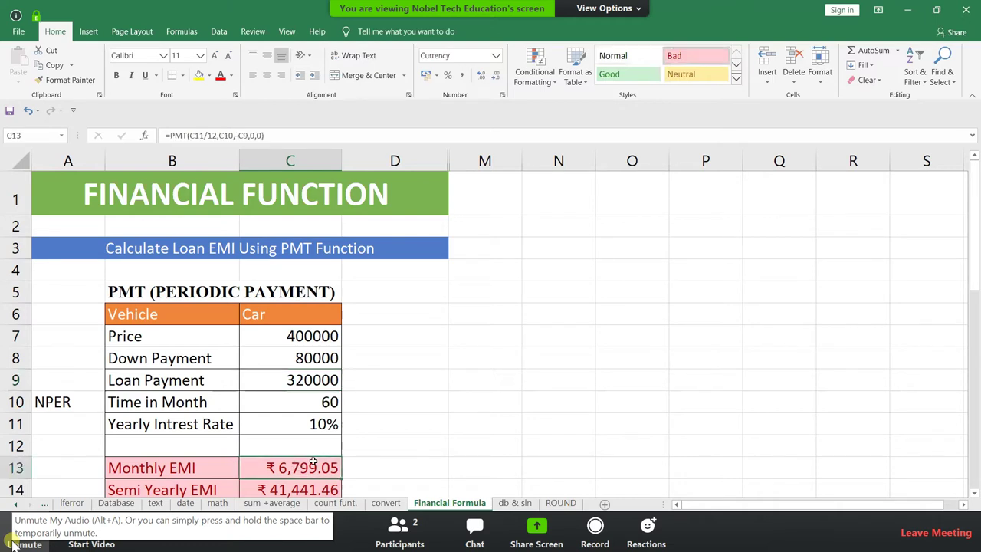
- Delete the Monthly, Semi Yearly and Yearly EMI values in C13:C15, leaving C13 selected
click(373, 469)
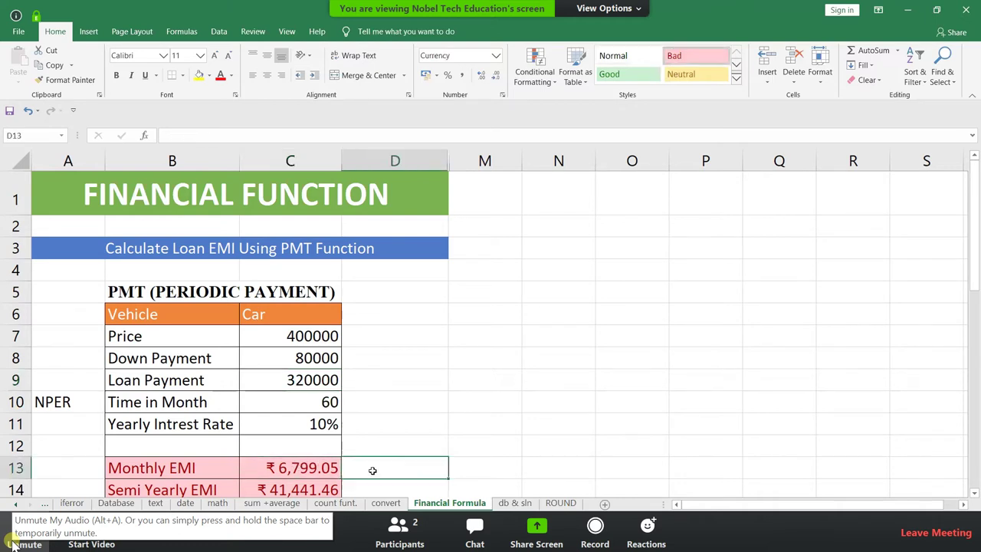
click(305, 463)
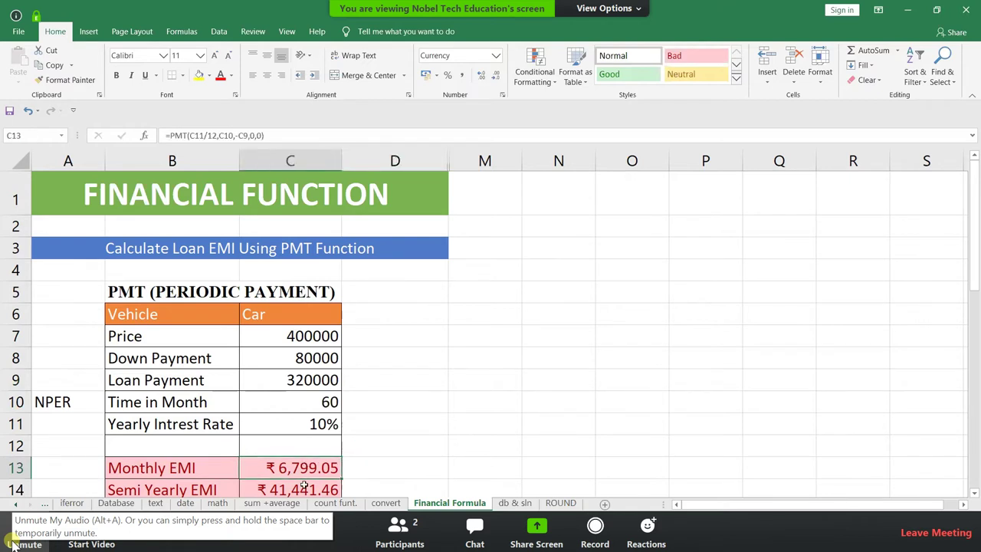
drag(305, 485, 297, 445)
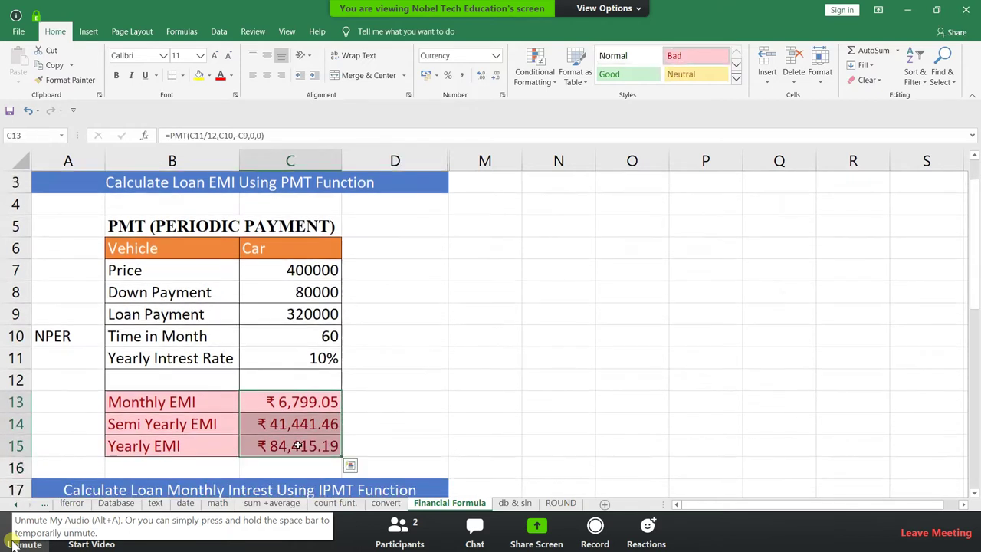
key(Delete)
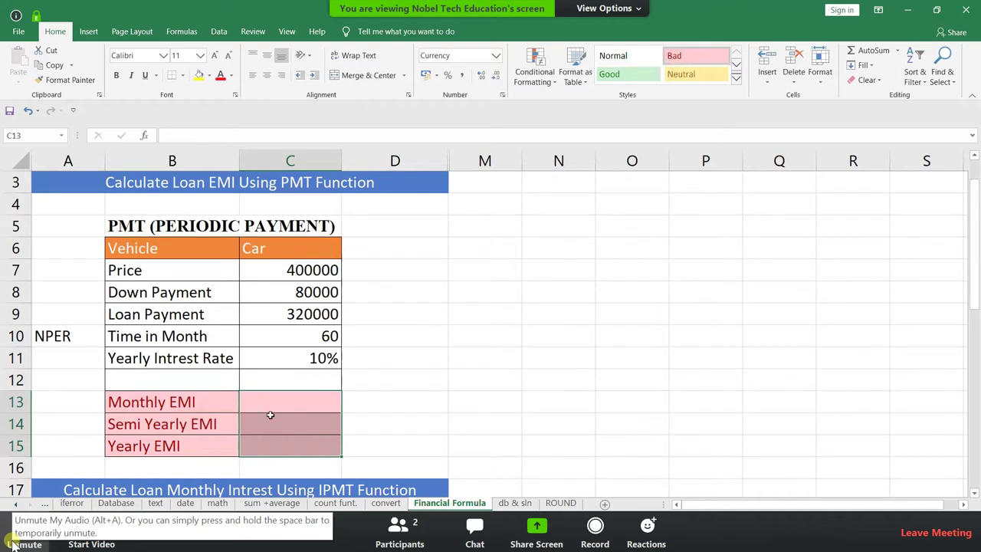
click(275, 403)
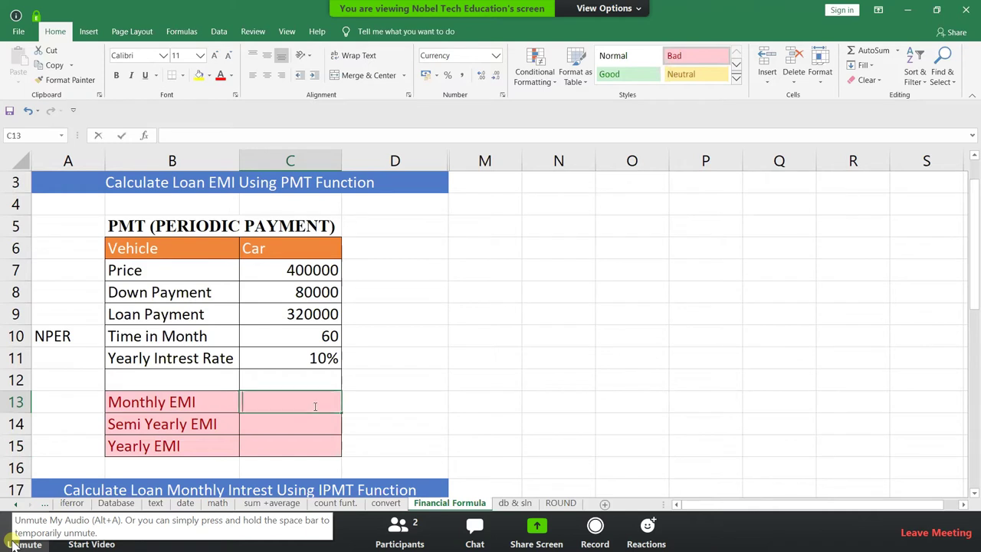
- Enter =PMT(C11/12,C10,C9) in C13, giving a Monthly EMI of ₹-6,799.05
text(=mpt)
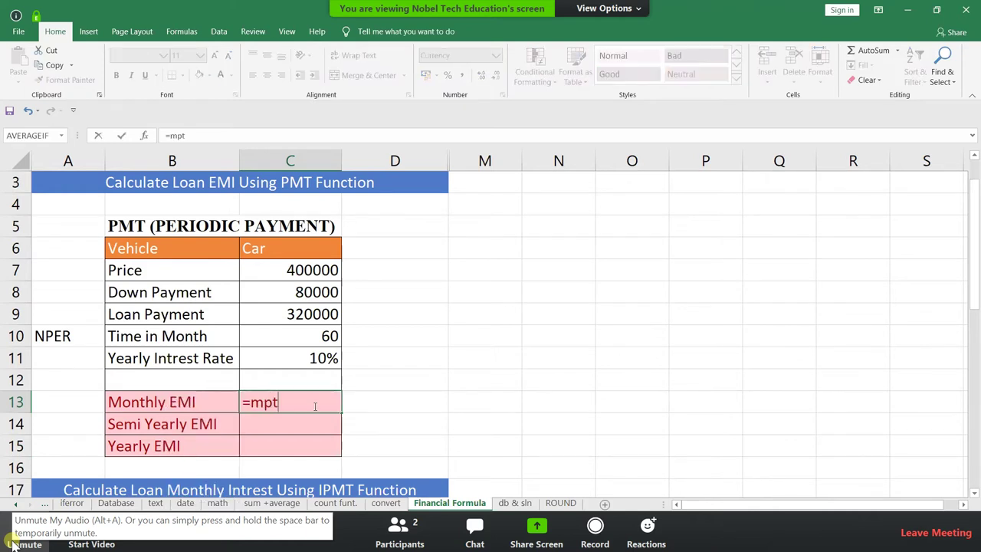
key(BackSpace)
key(BackSpace)
key(BackSpace)
text(pmt)
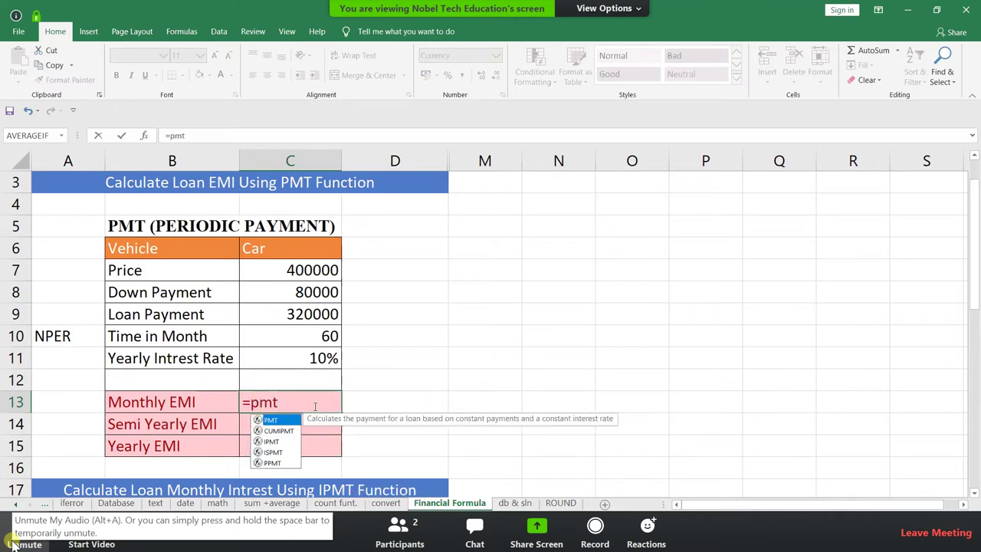
text(()
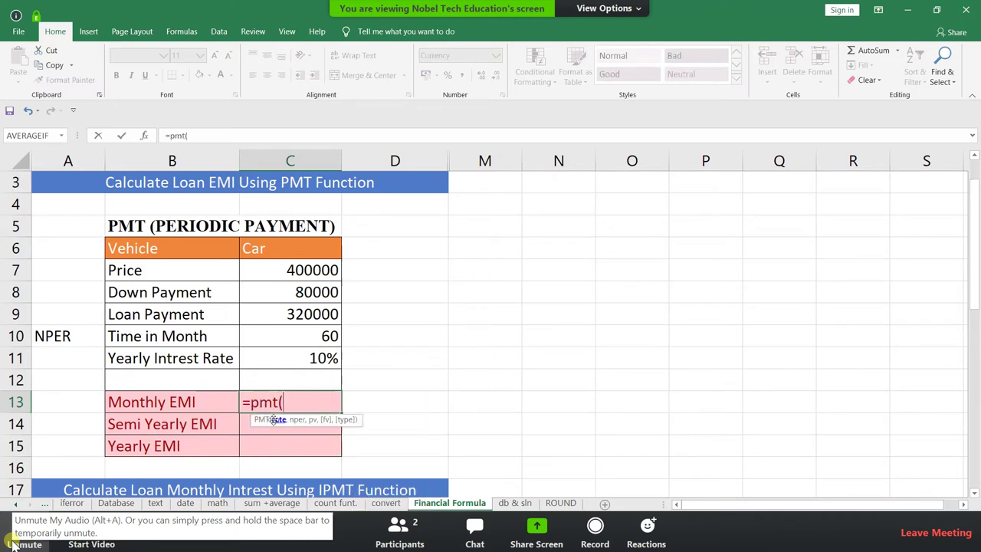
click(319, 358)
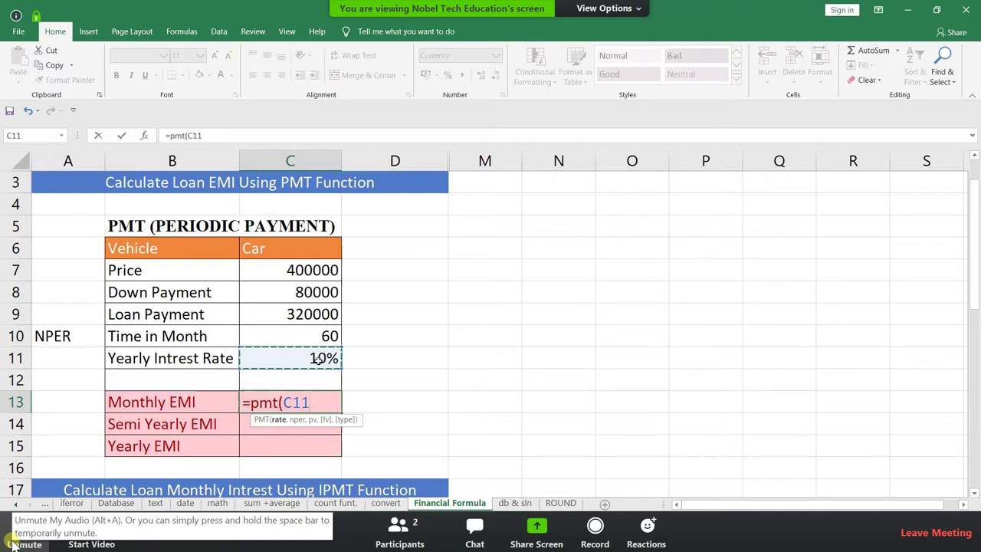
text(/)
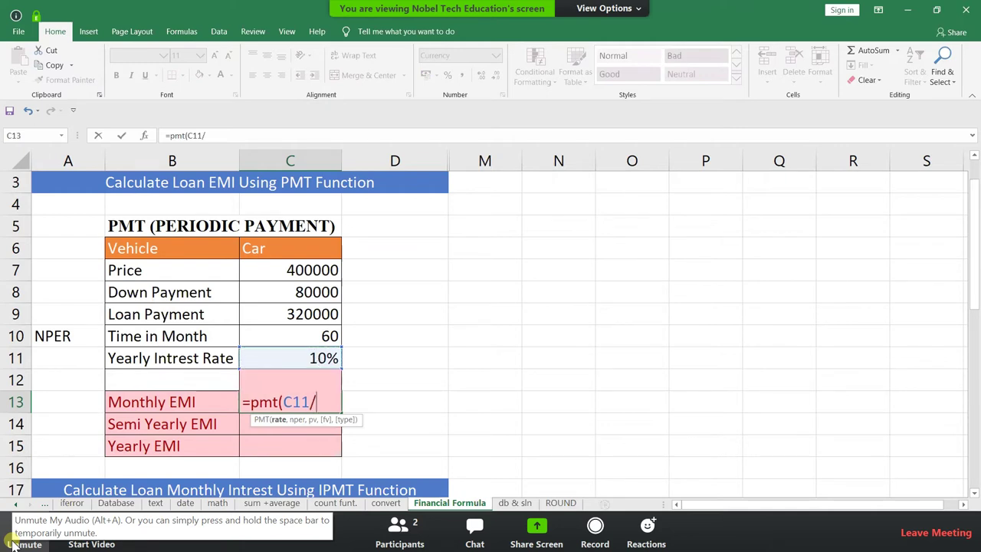
text(12)
text(,)
click(316, 336)
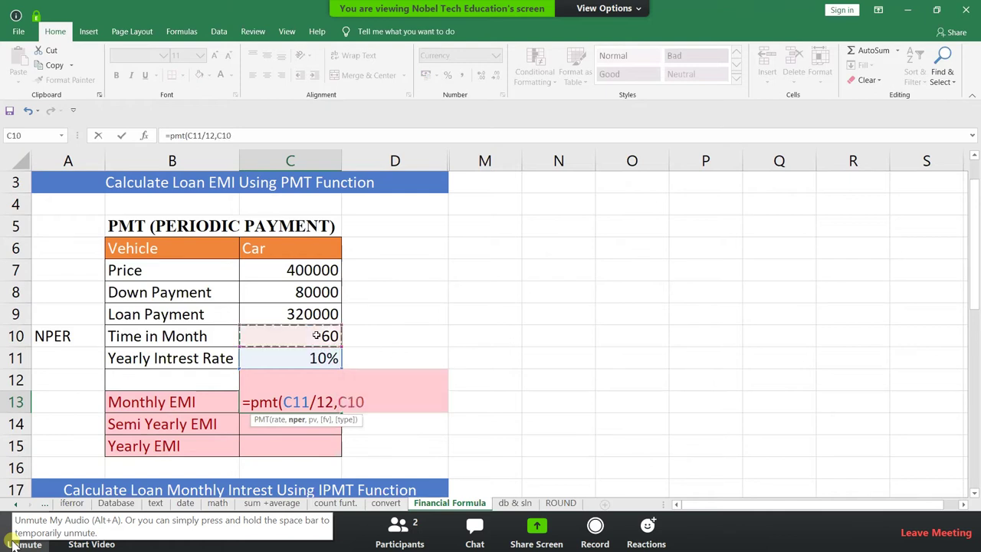
text(,)
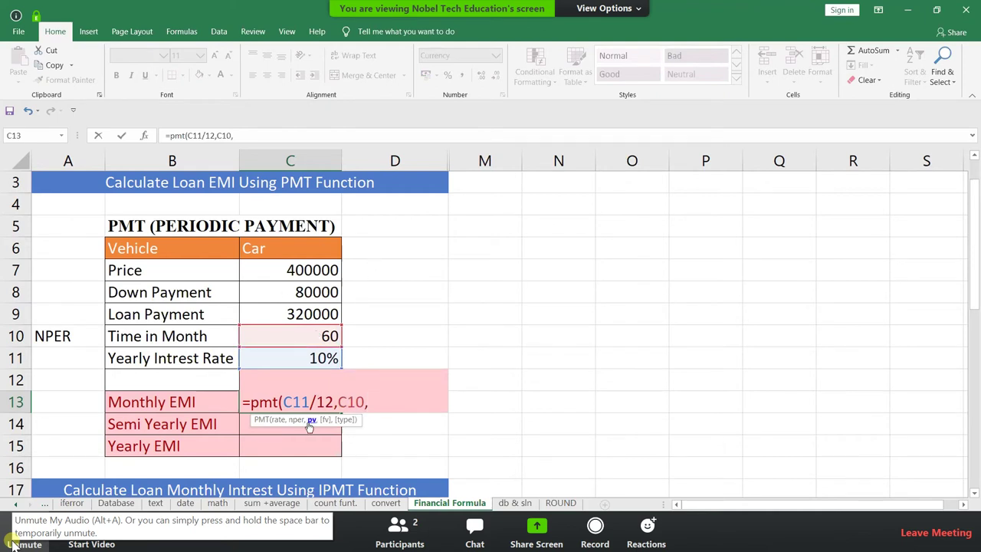
click(310, 313)
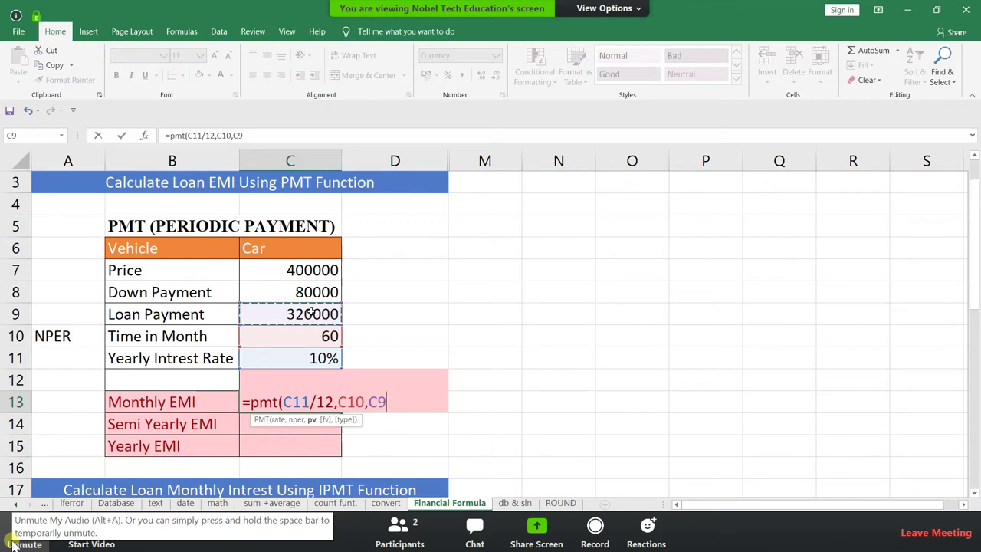
text())
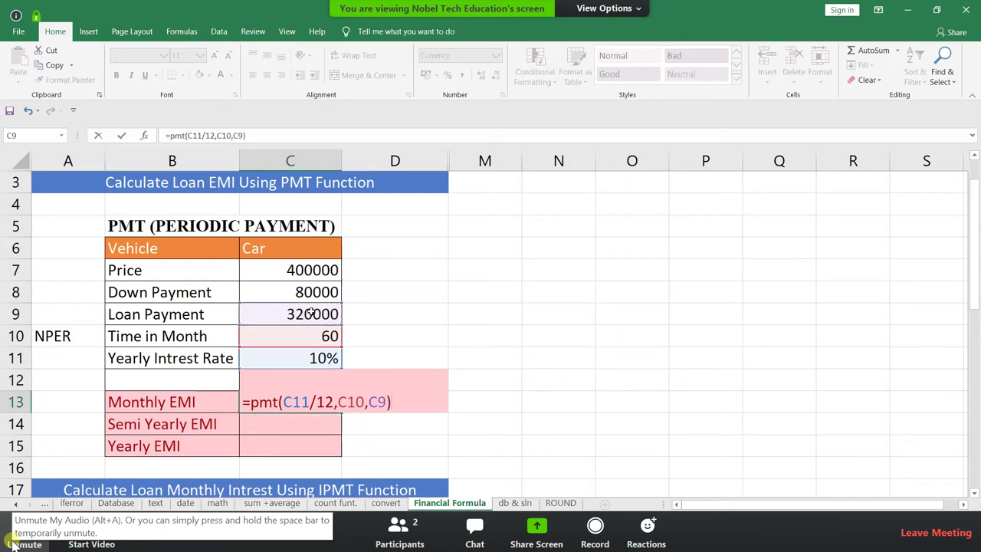
key(Return)
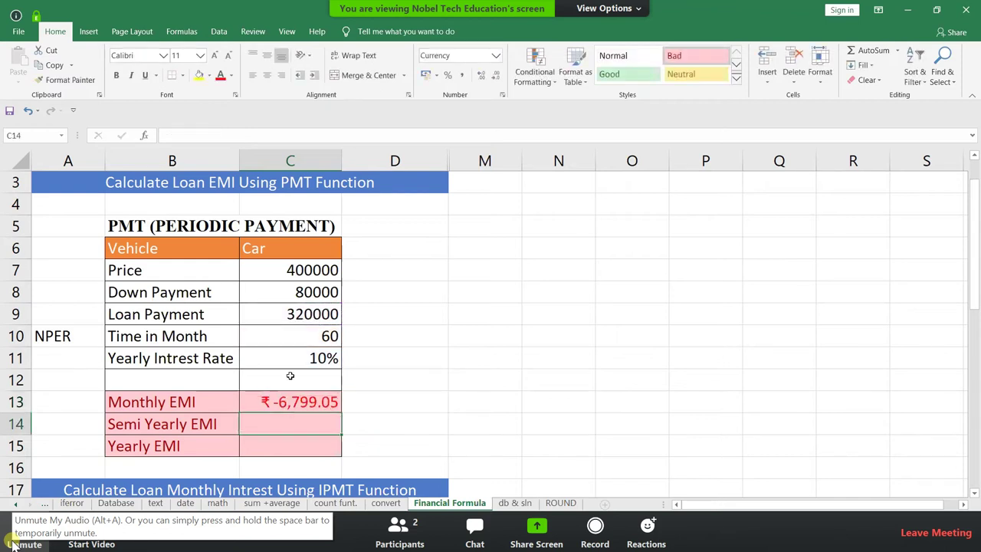
- Apply Comma Style to the Monthly EMI in C13, then undo it
click(296, 401)
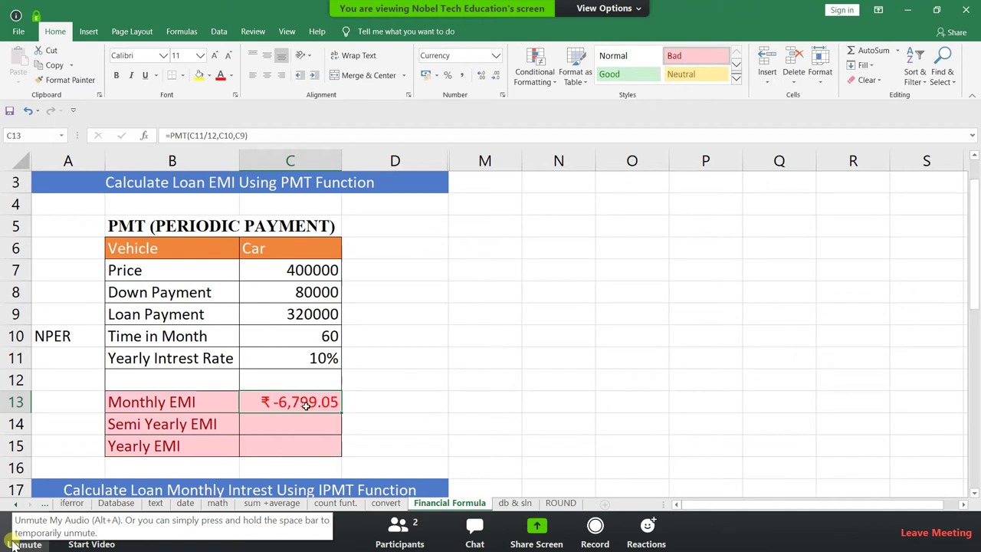
click(383, 402)
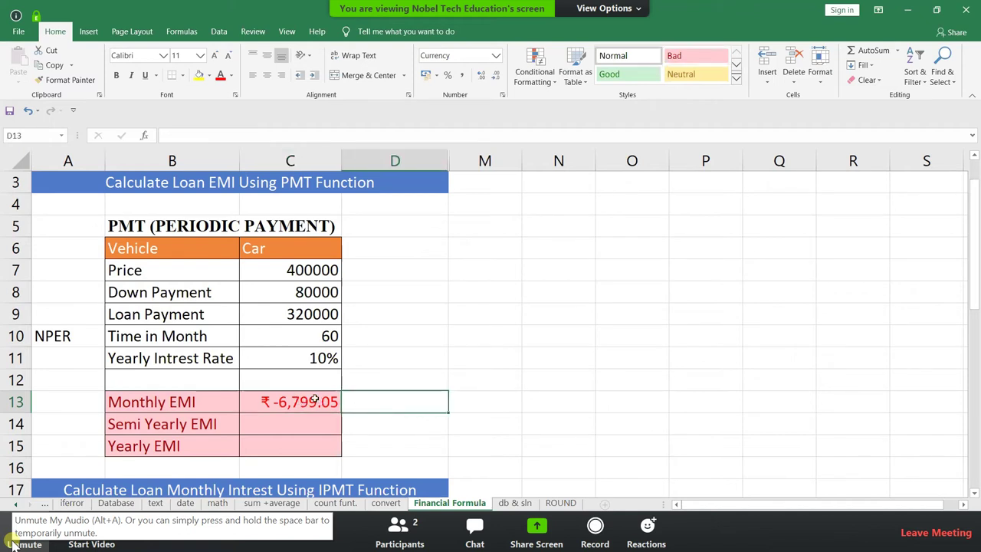
click(315, 399)
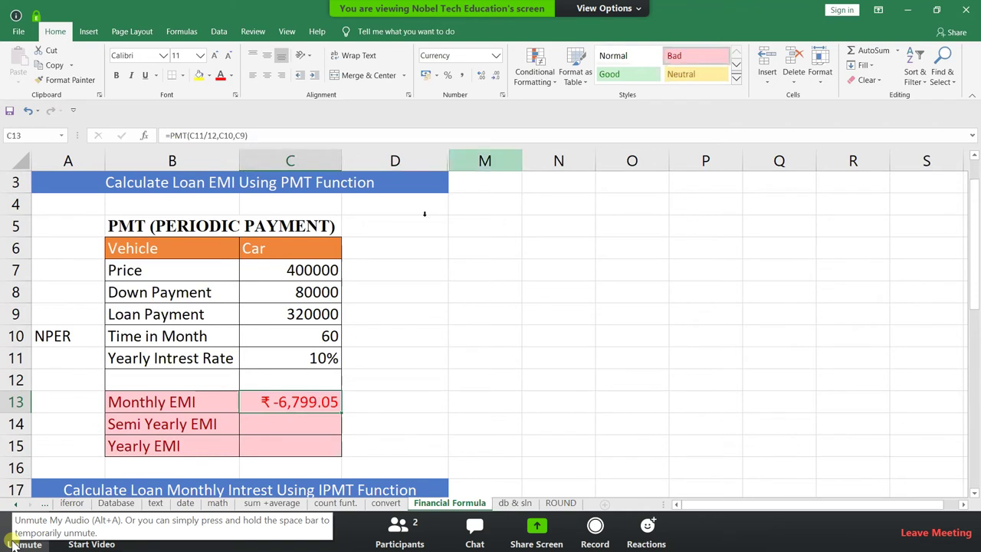
click(462, 76)
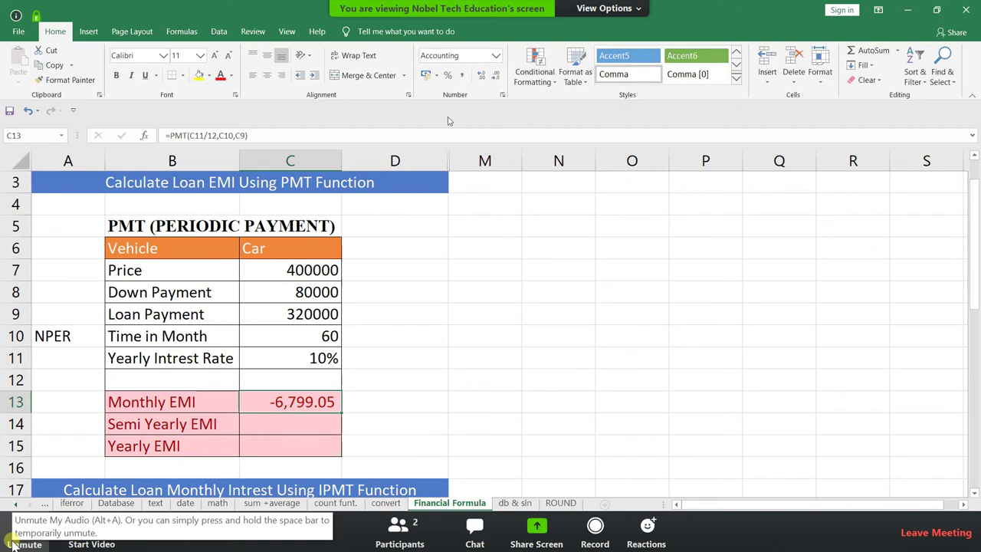
key(ctrl+z)
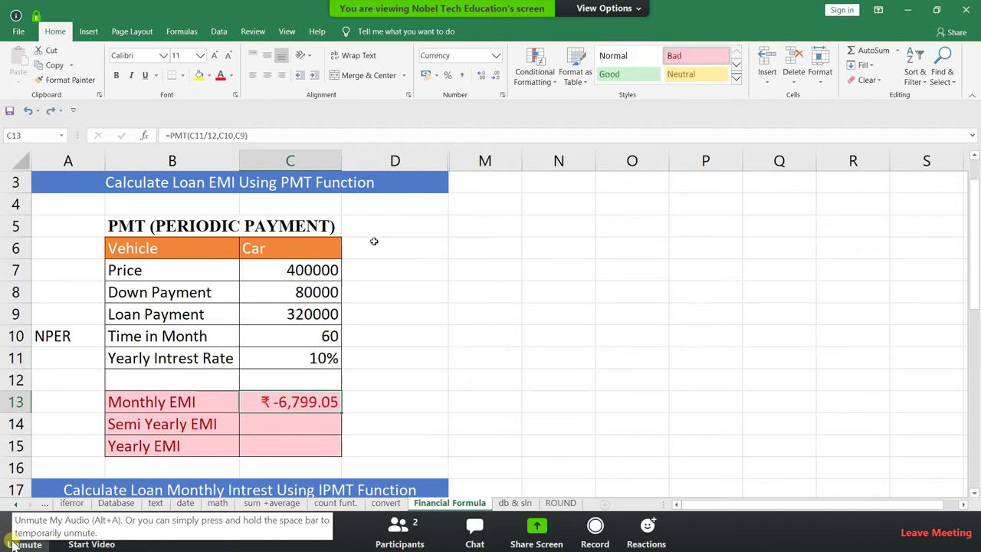
- Change the C13 formula to =PMT(C11/12,C10,-C9) so the EMI shows a positive ₹6,799.05
click(358, 410)
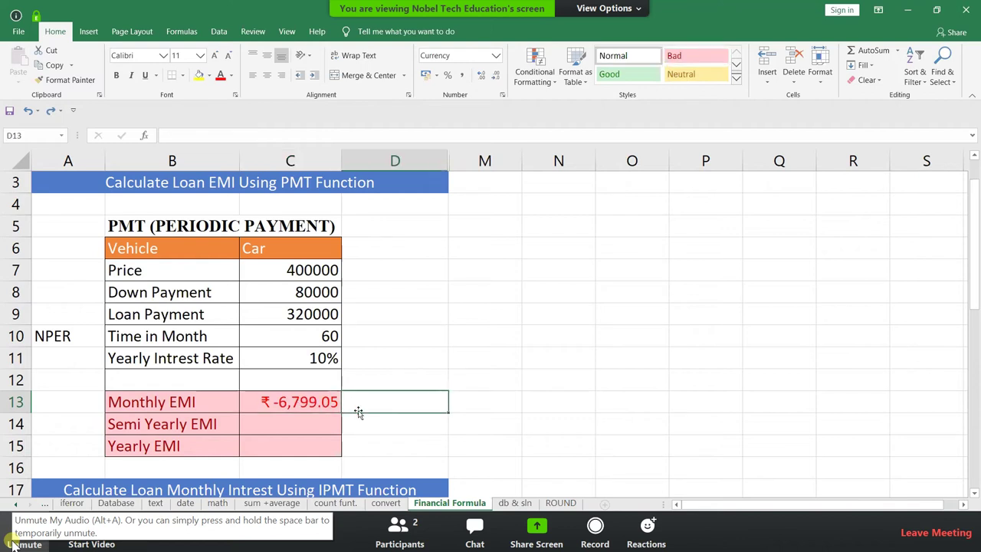
click(307, 404)
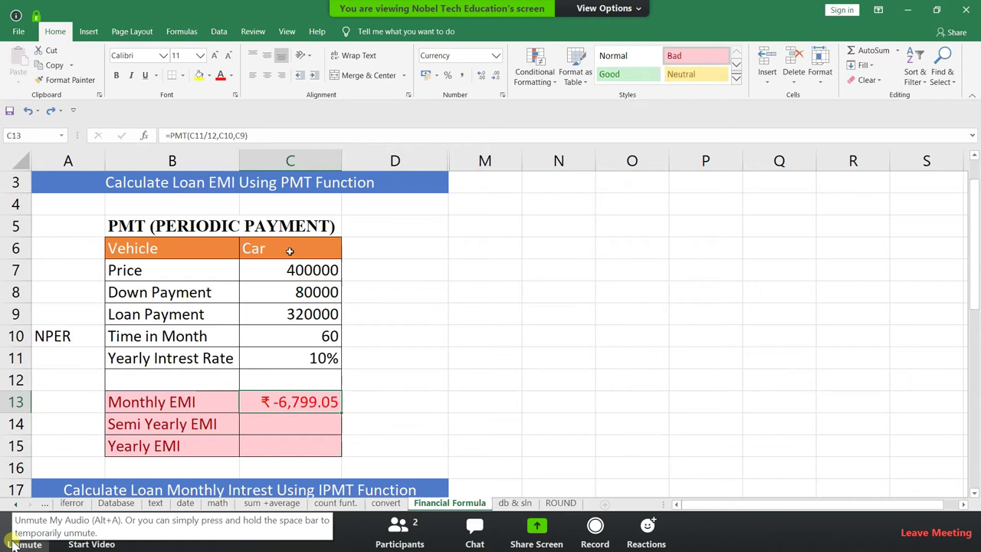
click(236, 138)
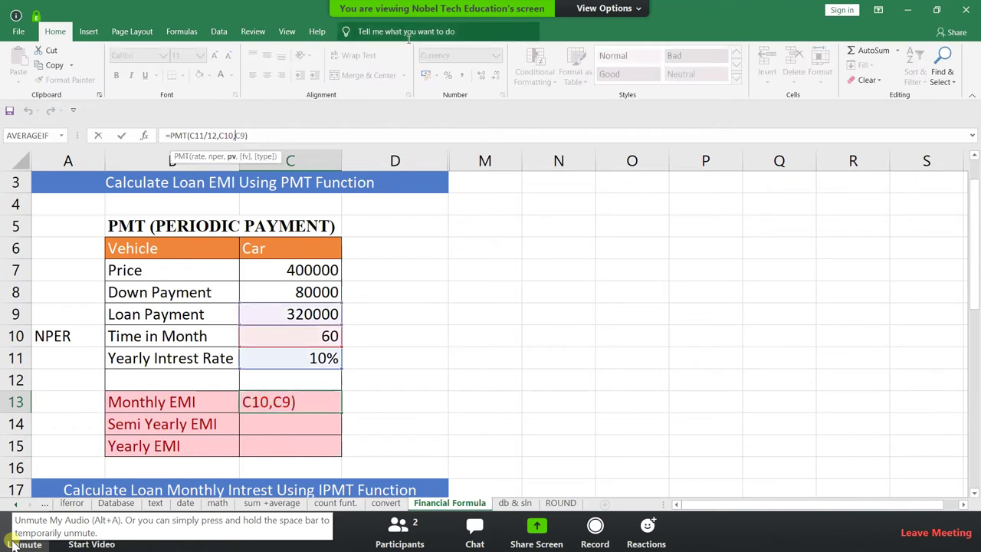
text(-)
key(Return)
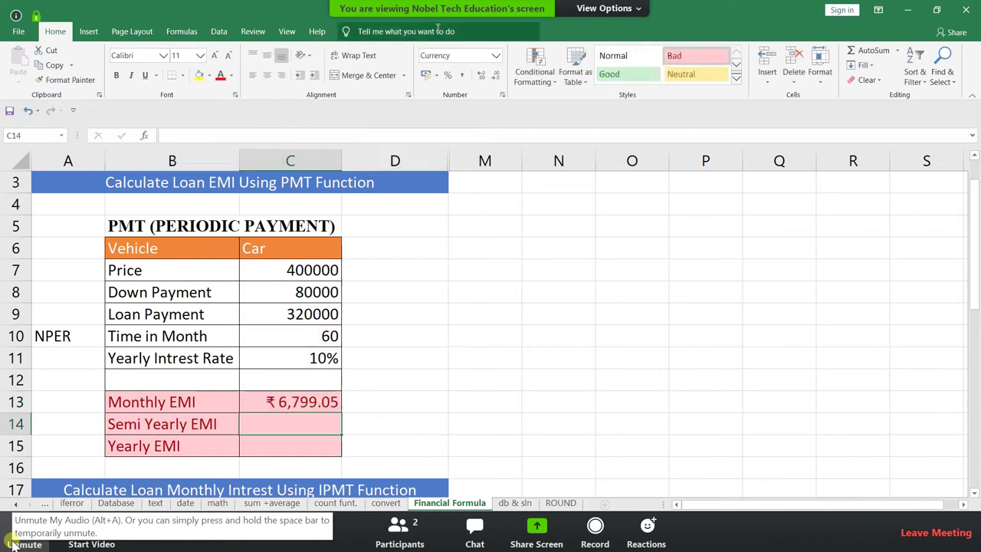
click(285, 403)
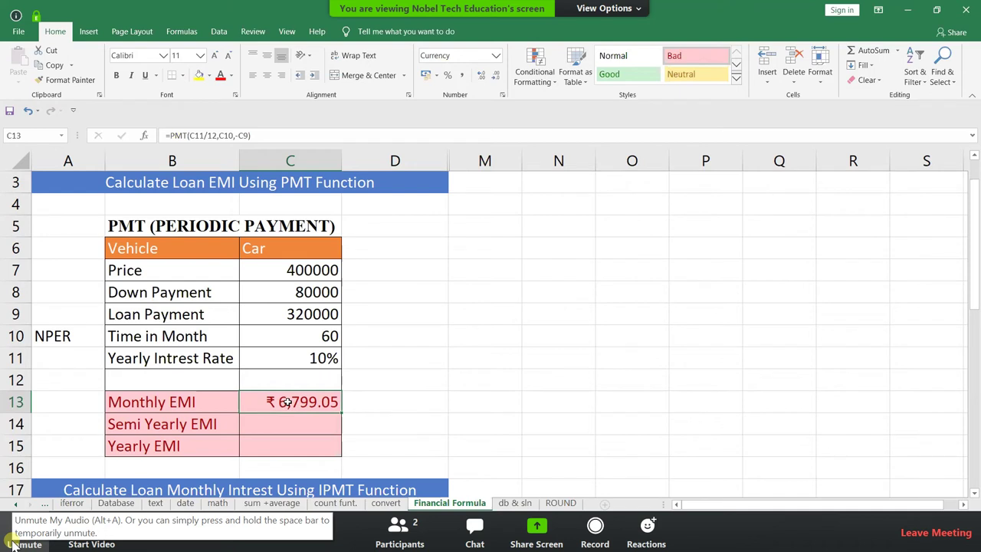
click(360, 402)
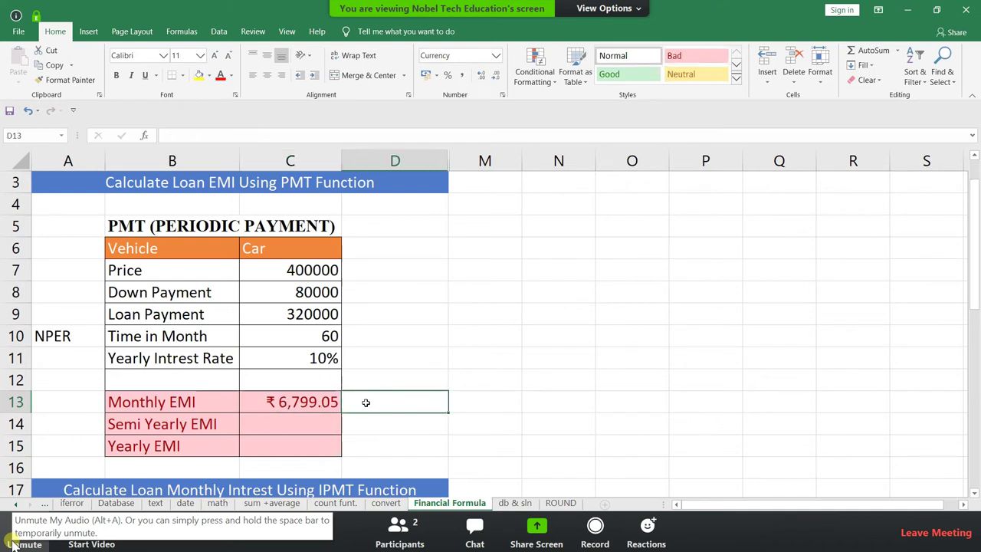
- Enter =PMT(C11/12,C10,-C9,0,0) in D13, which also returns ₹6,799.05
text(=)
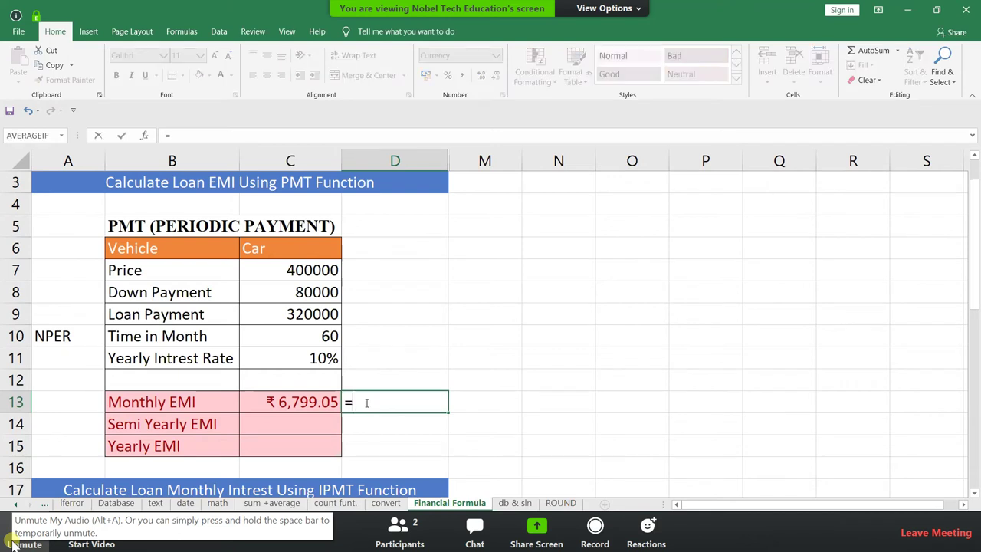
text(p)
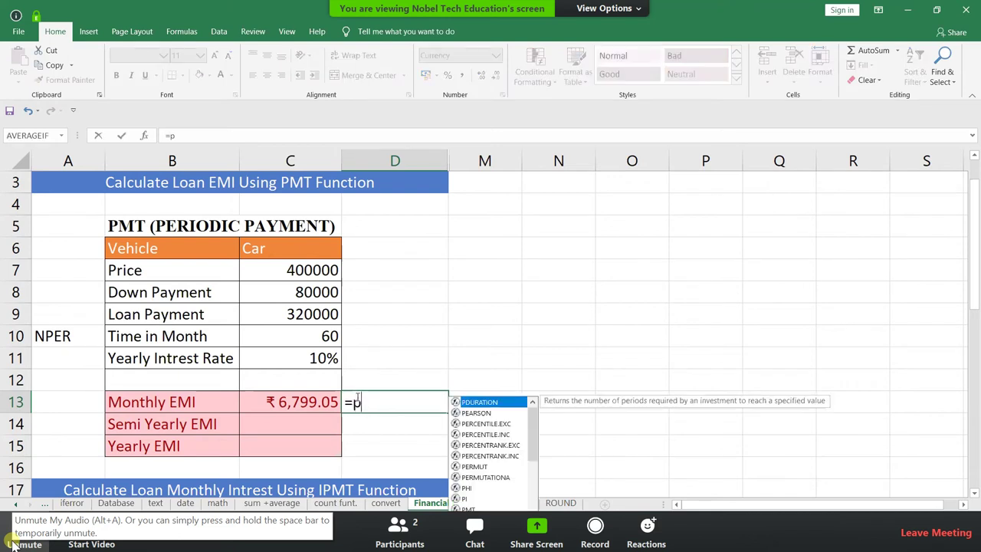
text(mt()
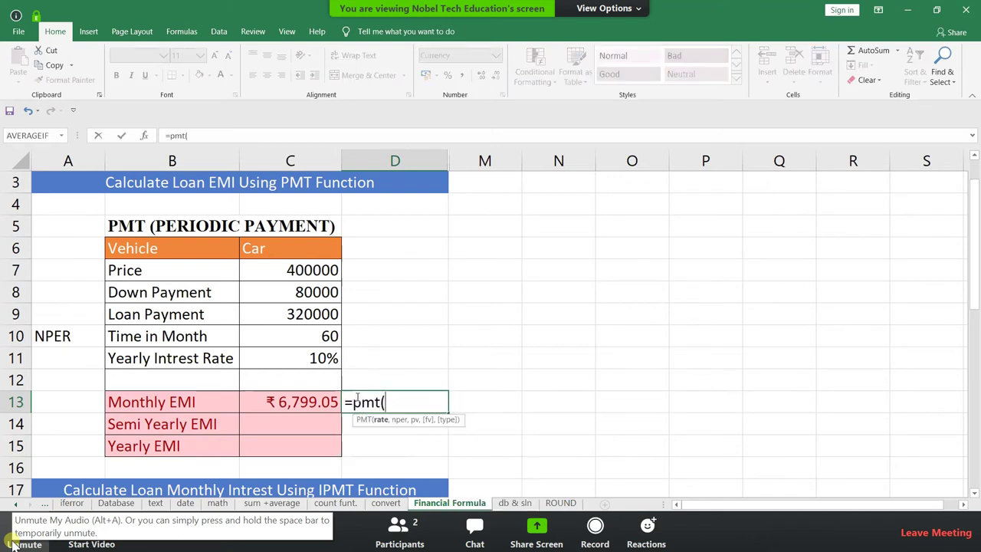
click(296, 357)
text(/12)
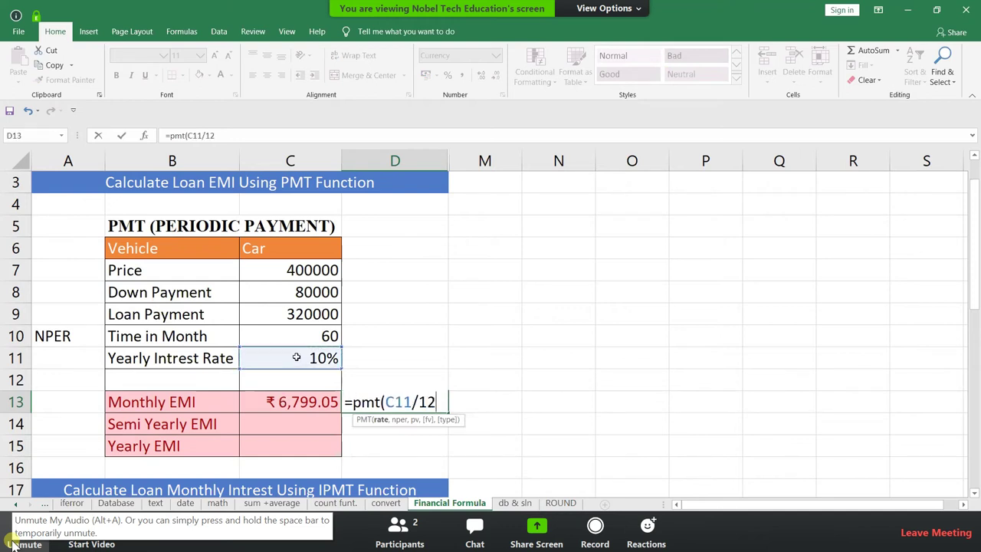
text(,)
click(305, 330)
text(,)
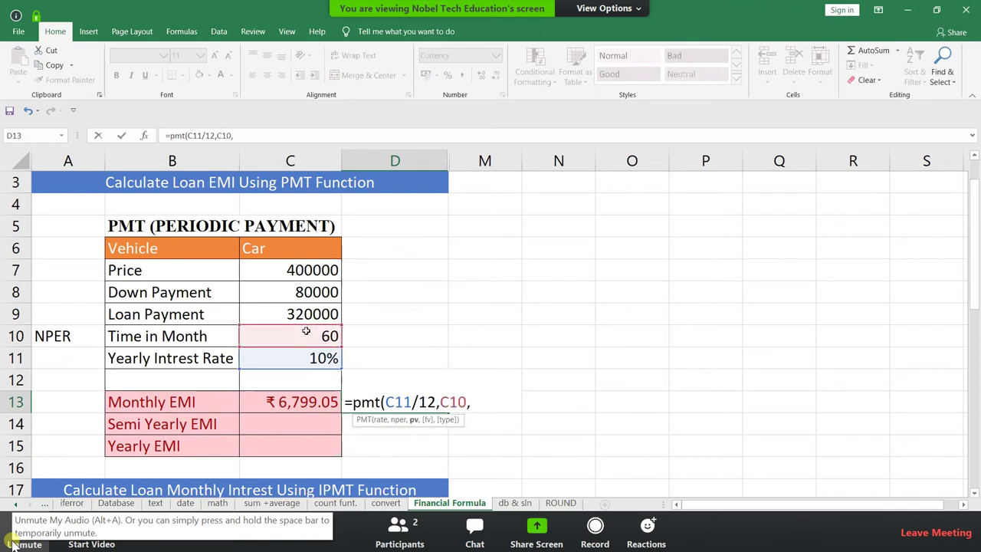
text(-)
click(324, 308)
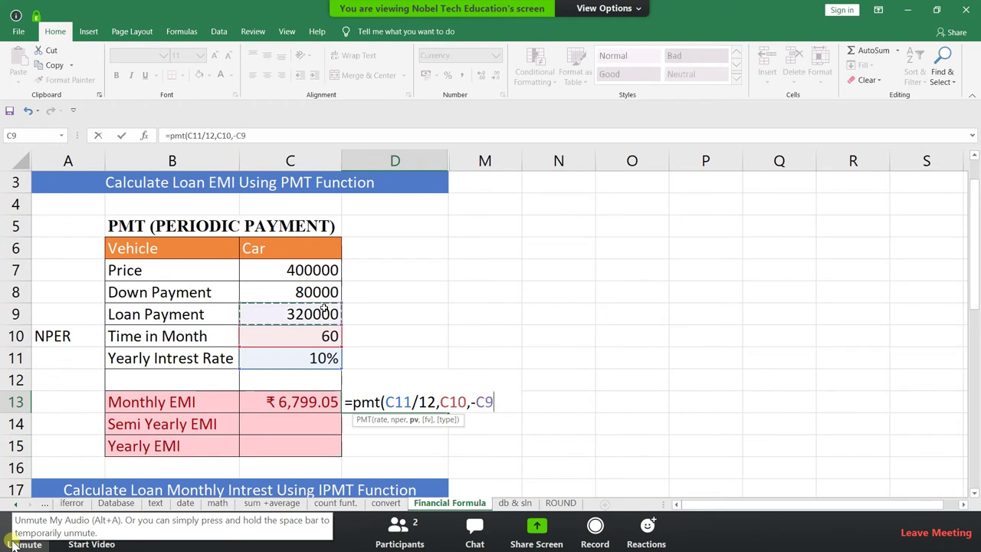
text(,0)
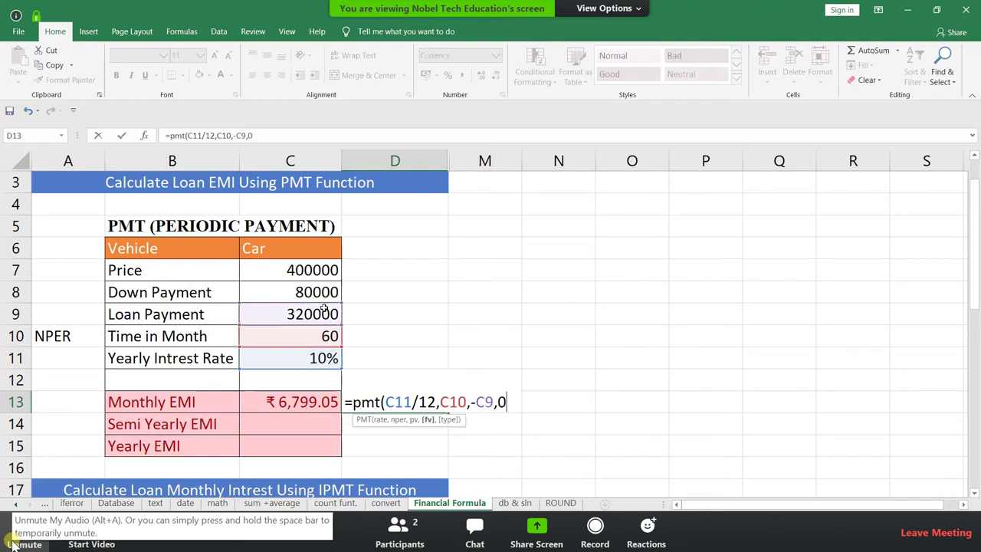
text(,)
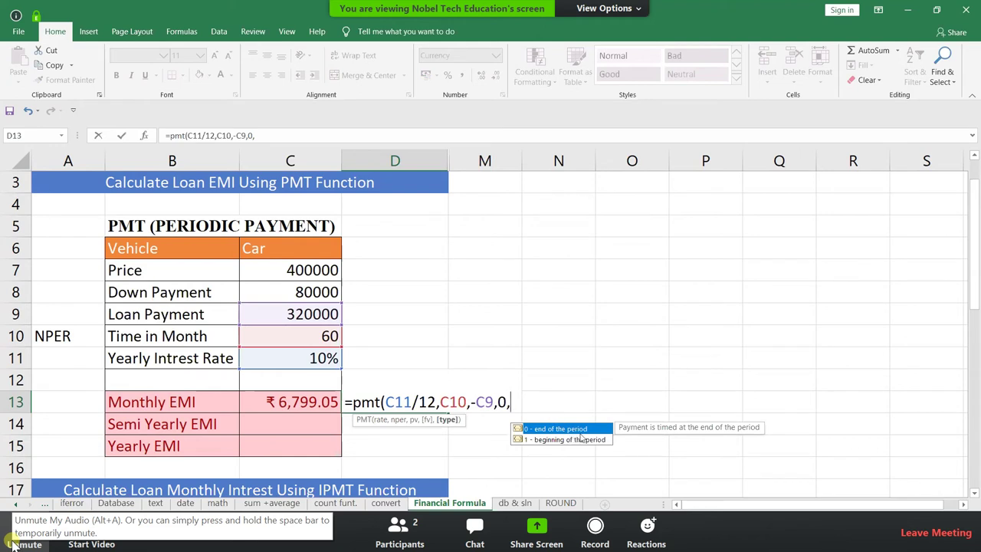
text(₹ 6,799.0)
text())
key(Return)
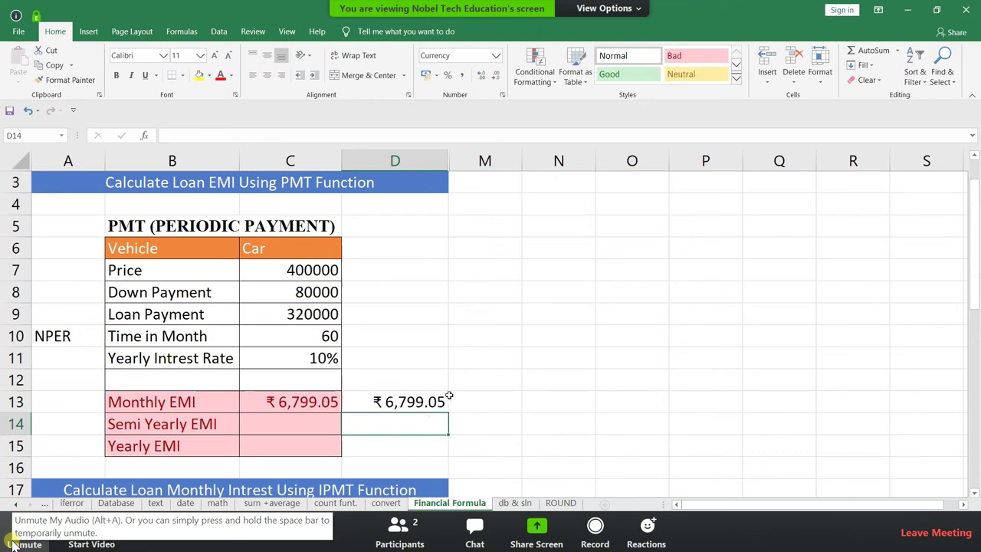
click(432, 401)
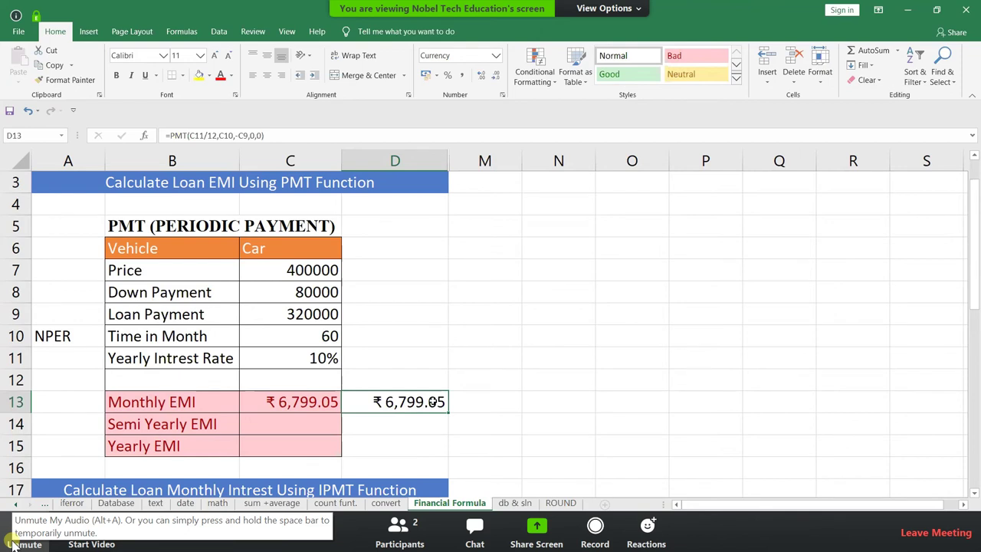
click(290, 426)
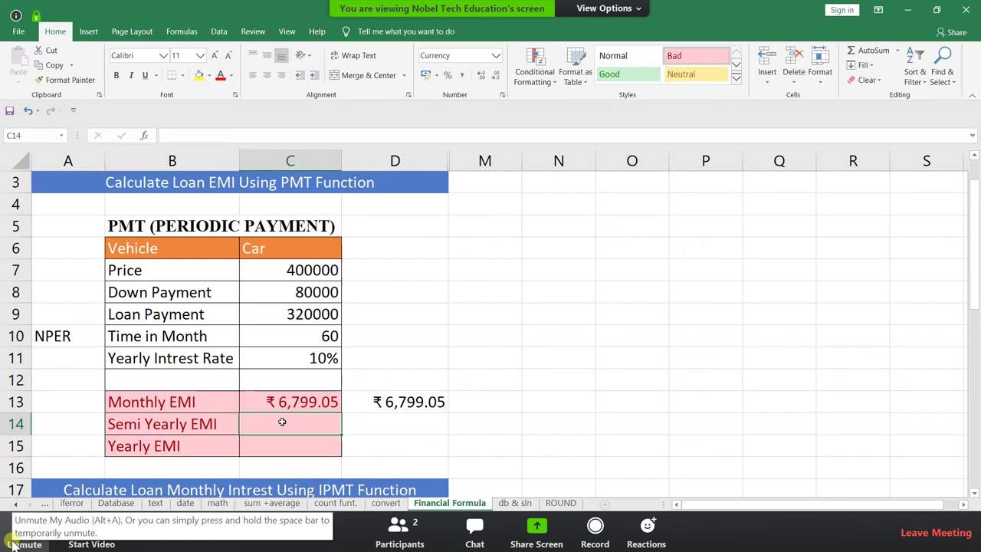
- Enter =PMT(C11/2,10,-C9) in C14, giving a Semi Yearly EMI of ₹41,441.46
text(=)
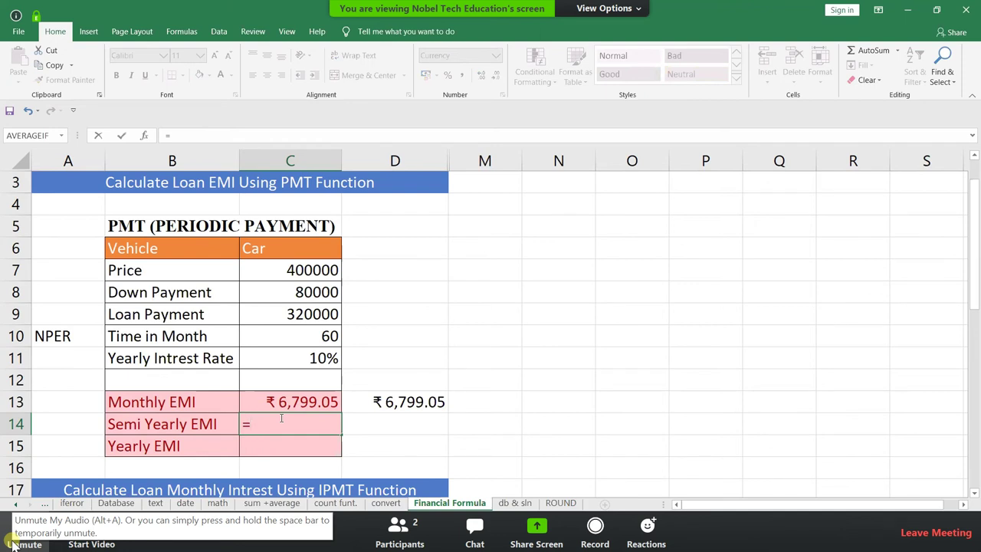
text(pmt)
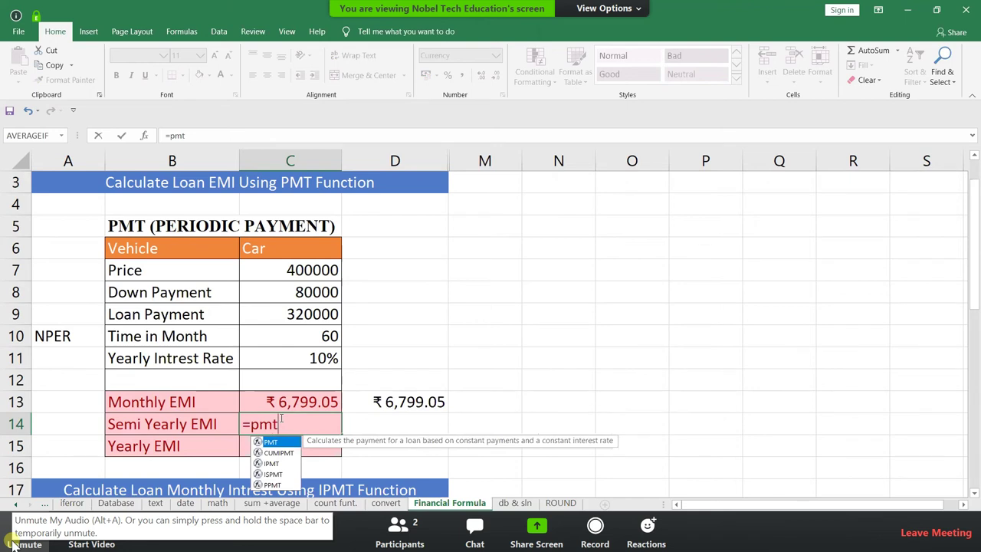
text(()
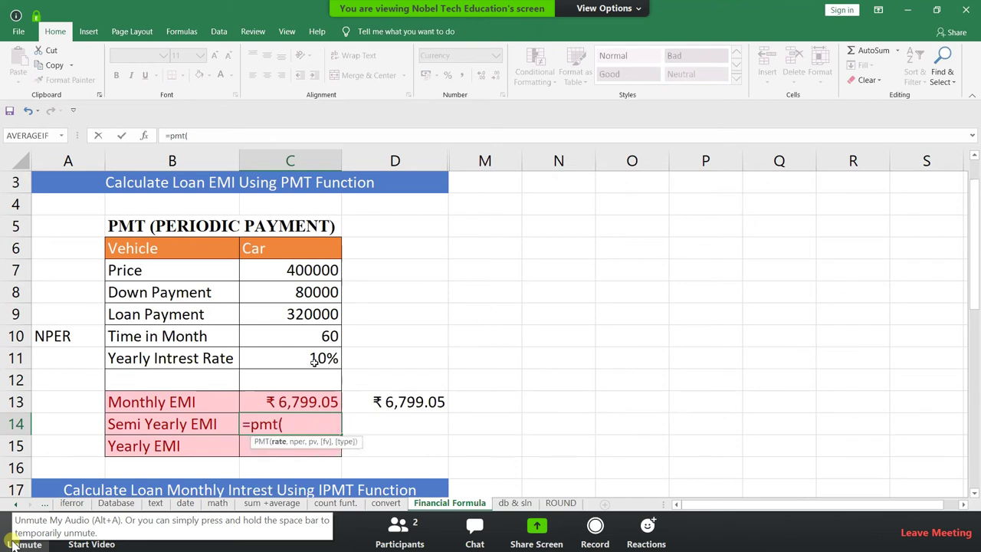
click(315, 362)
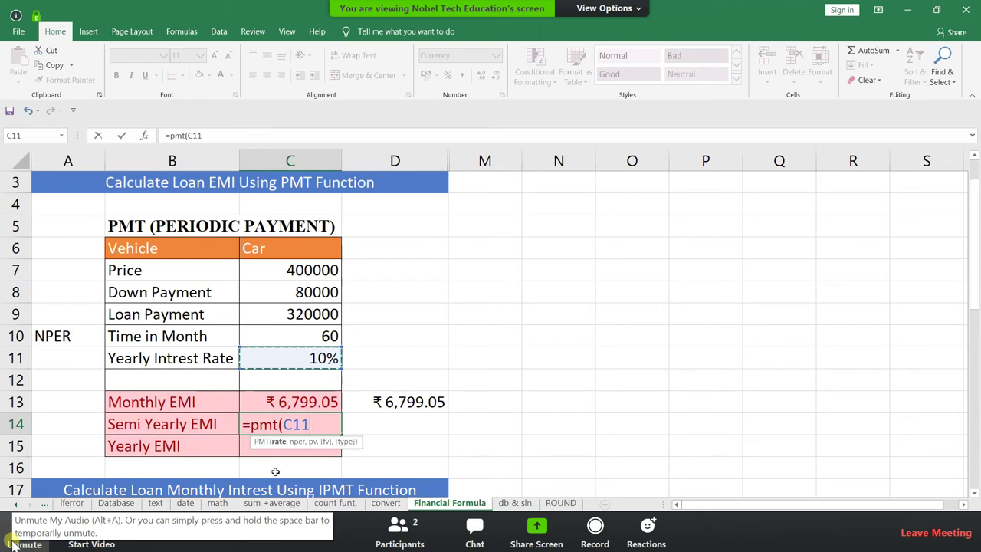
text(/)
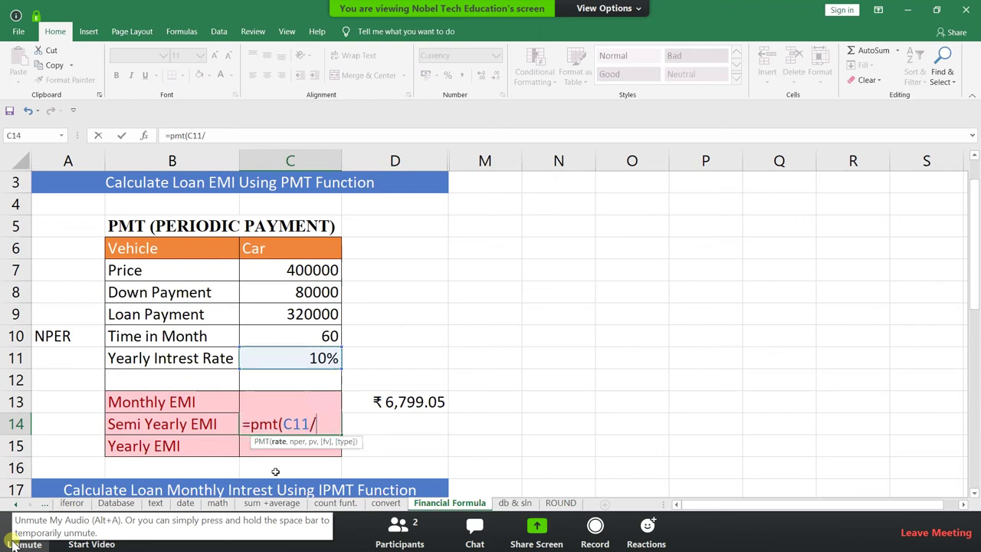
text(12)
key(BackSpace)
key(BackSpace)
text(2)
text(,)
text(1)
text(0)
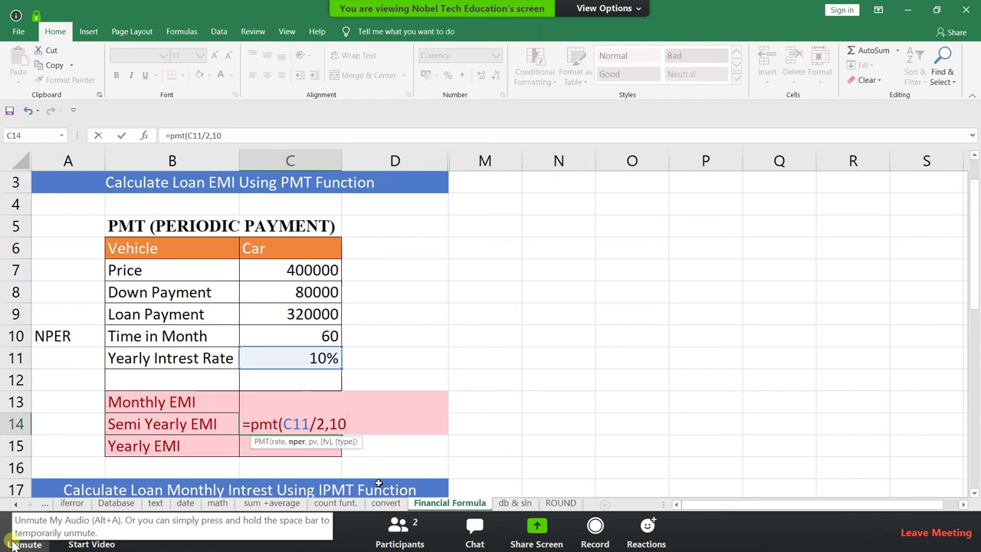
text(,)
text(-)
click(321, 311)
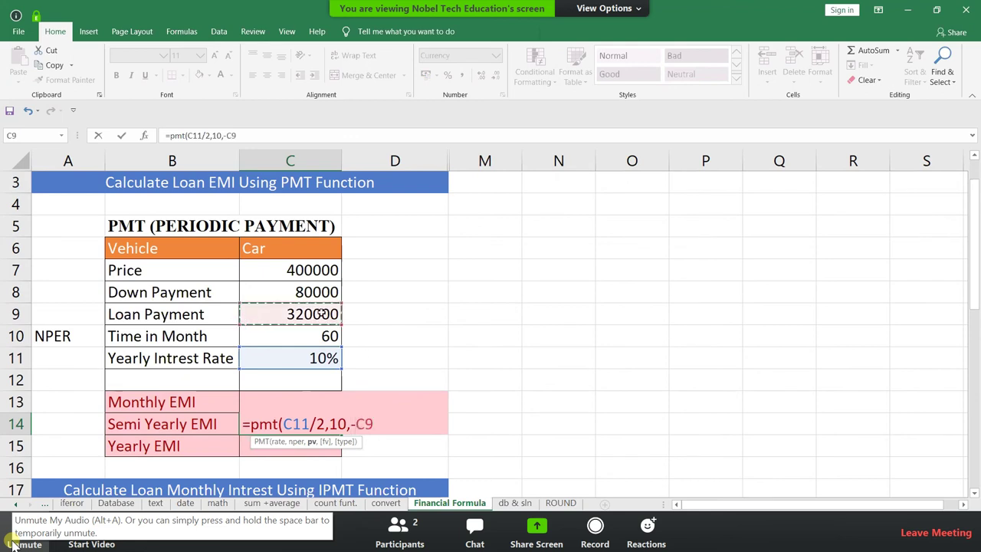
text())
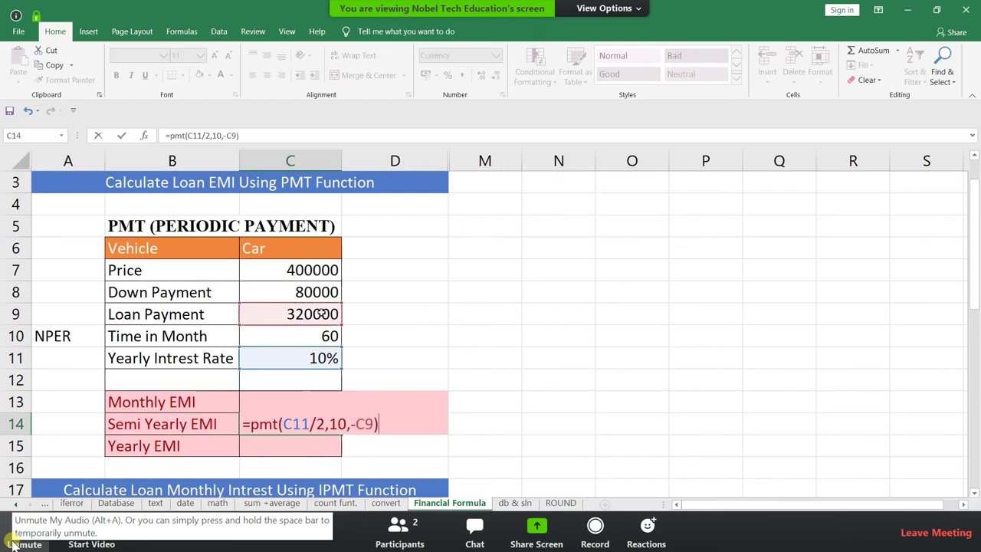
key(Return)
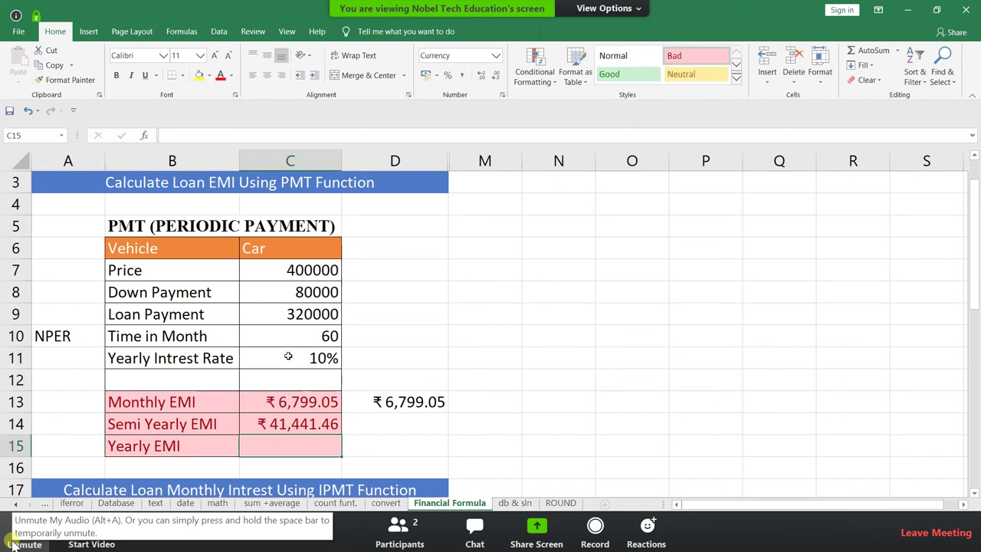
click(318, 421)
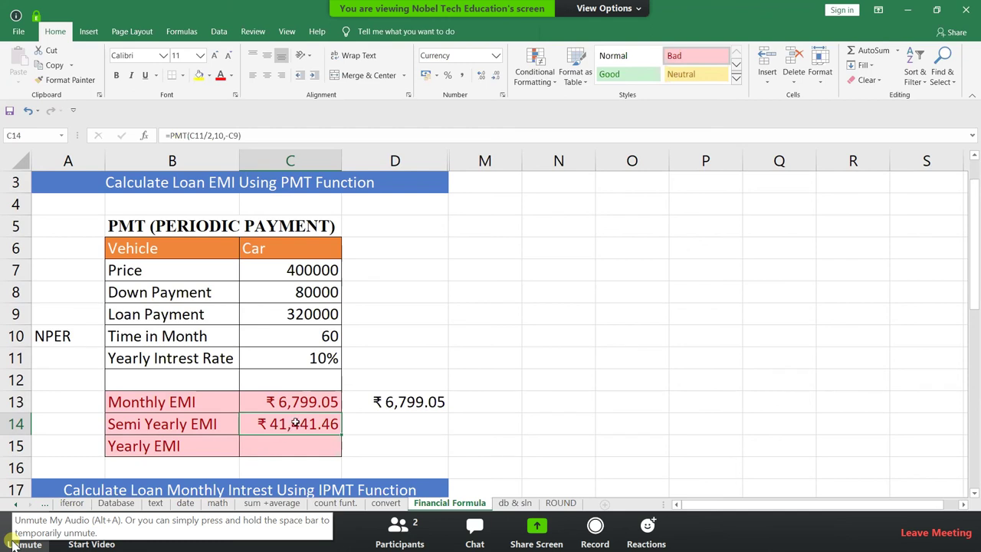
click(283, 448)
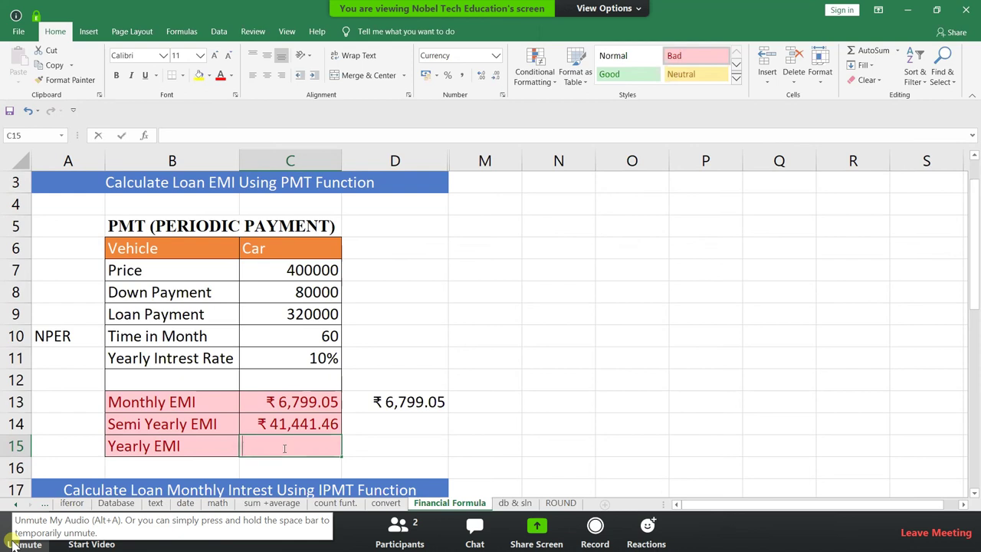
- Enter =PMT(C11,5,-C9) in C15, giving a Yearly EMI of ₹84,415.19
text(=pmt)
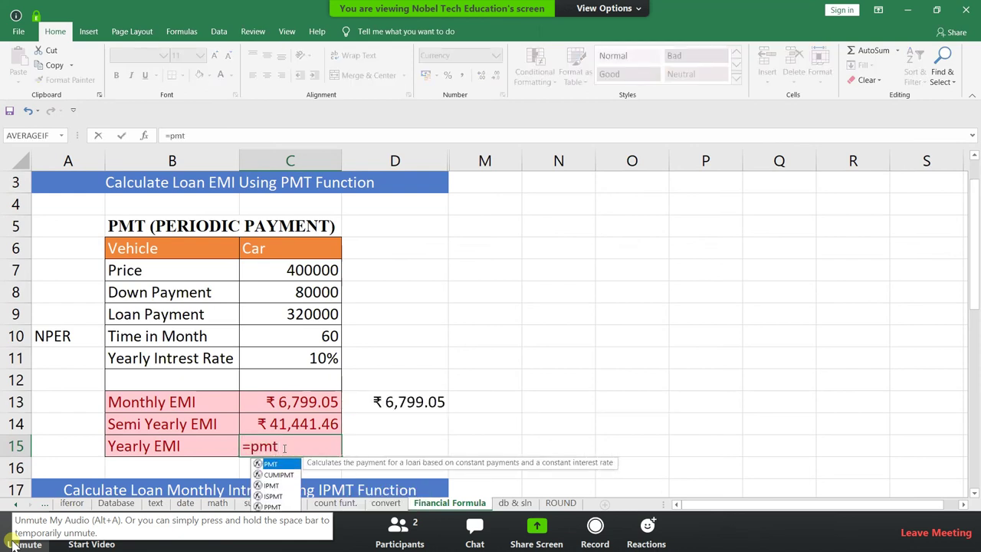
text(()
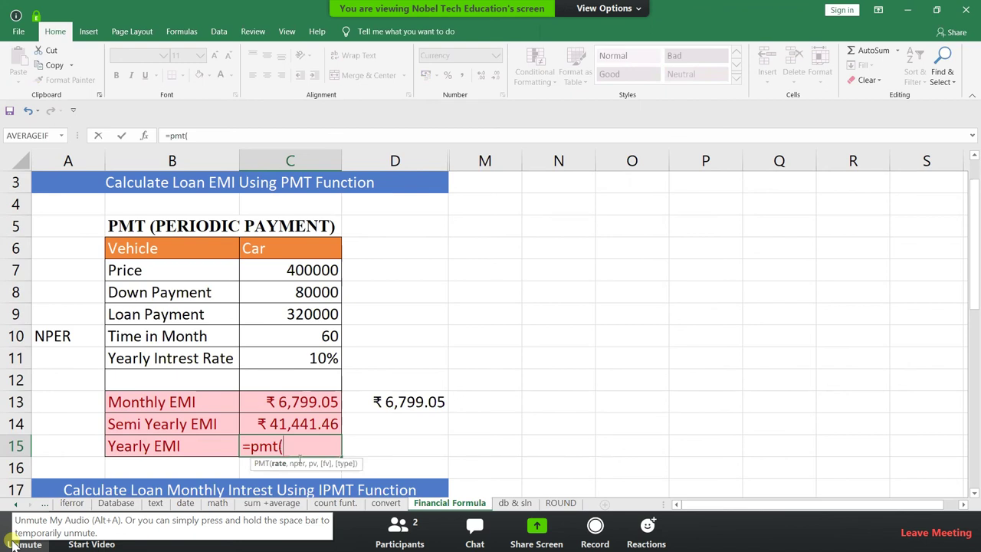
click(302, 357)
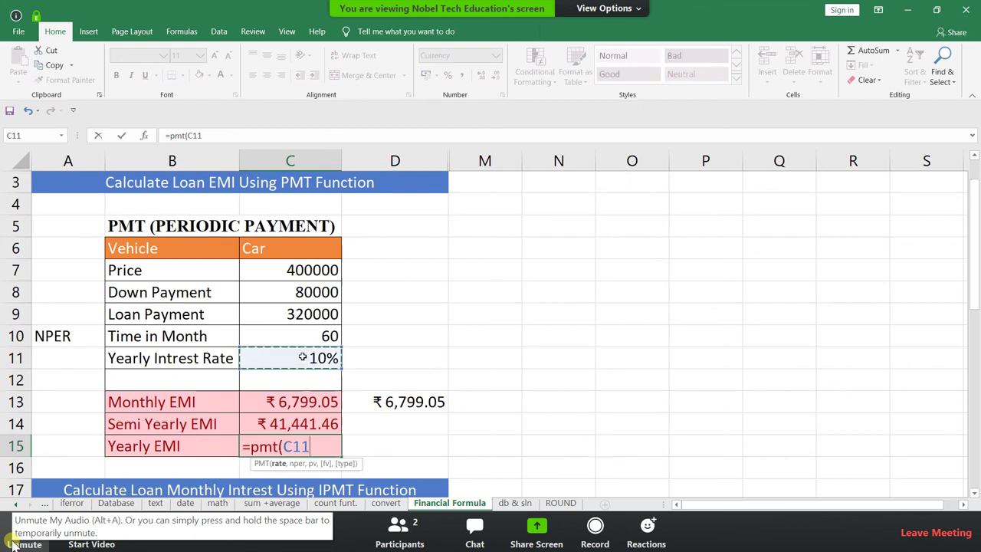
text(,)
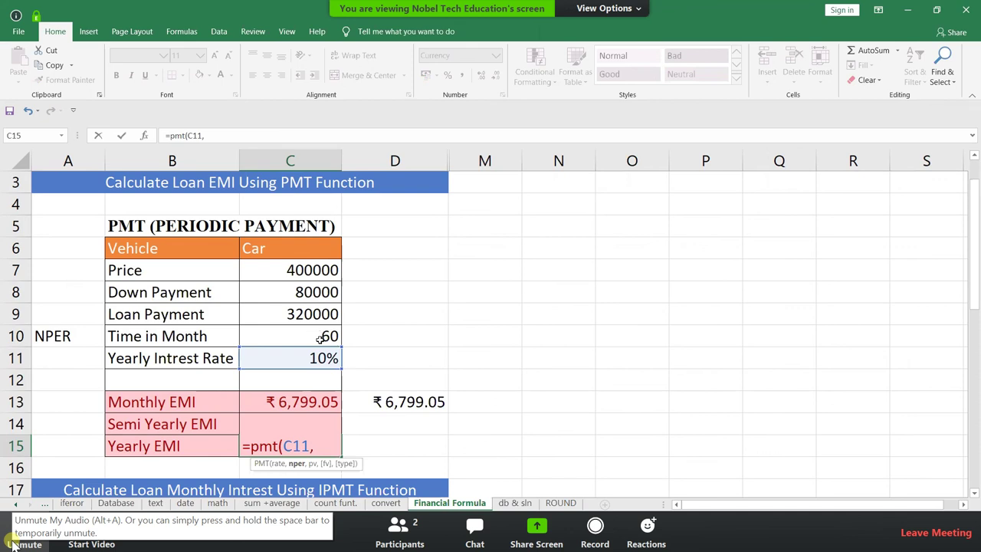
text(1)
key(BackSpace)
text(5)
text(,)
text(-)
click(331, 314)
text())
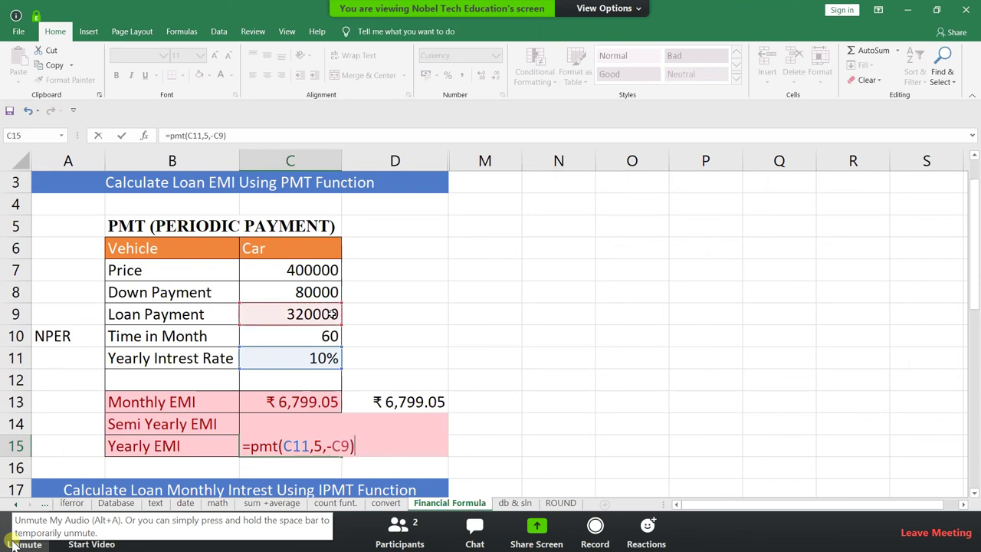
key(Return)
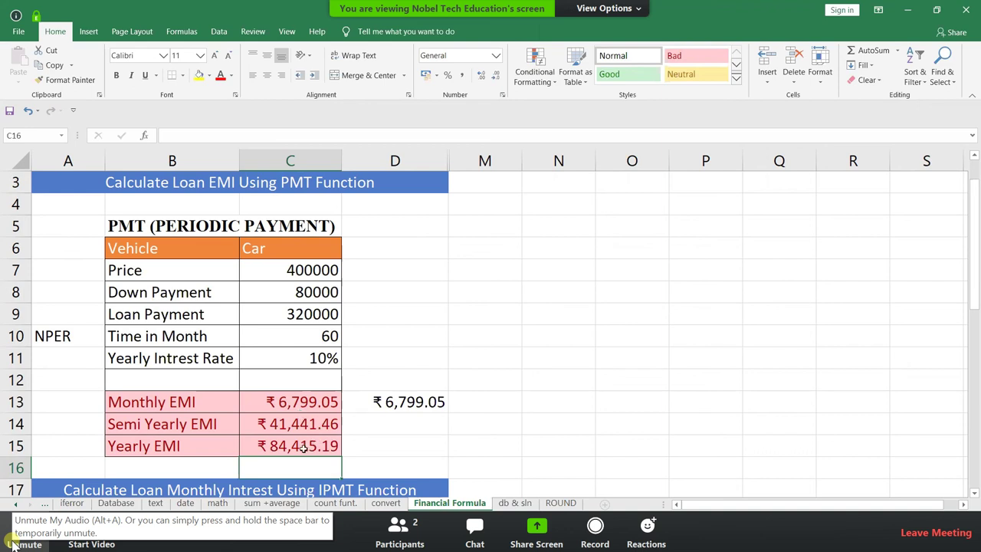
click(304, 448)
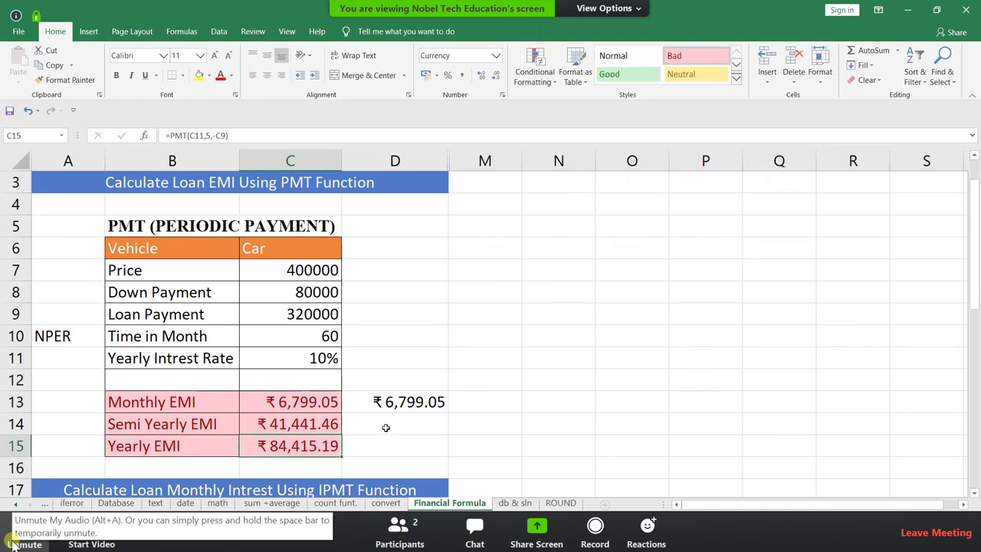
key(alt+Tab)
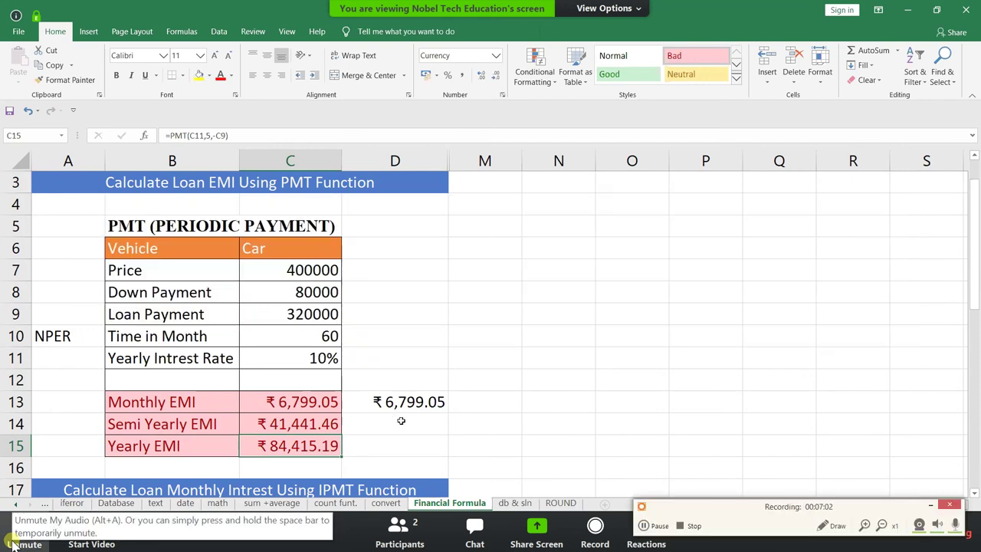
click(400, 420)
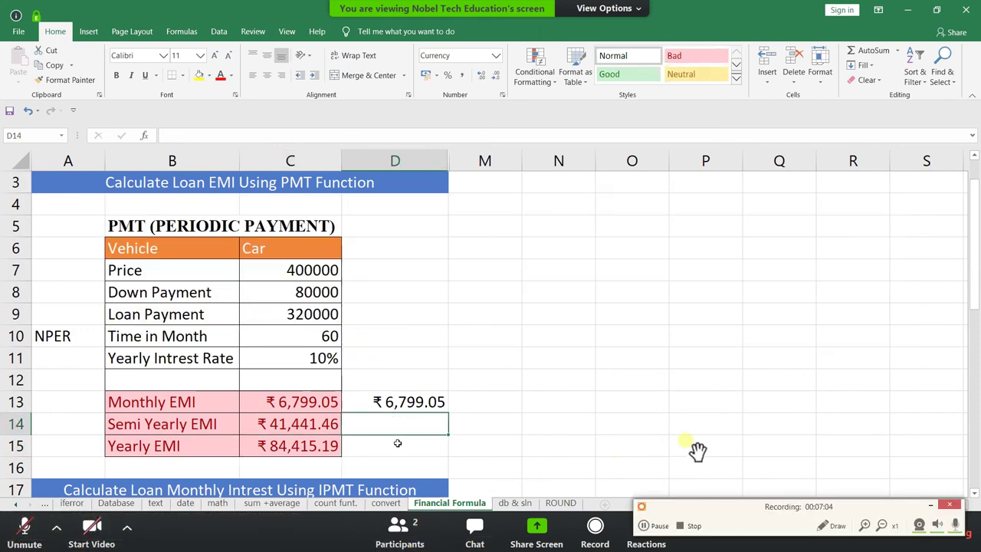